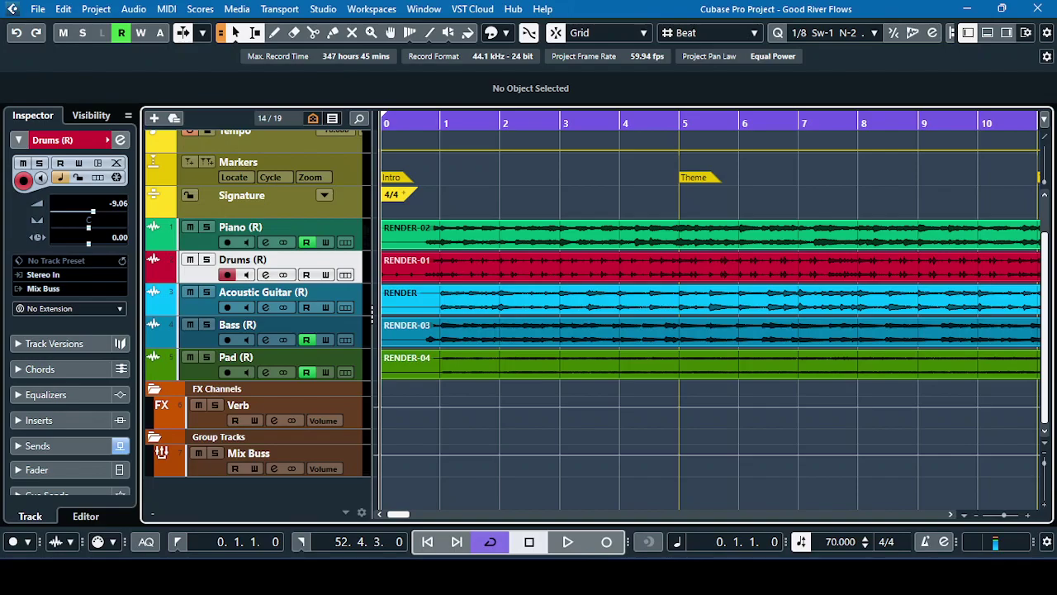
- Show the Master meter in the right zone and play a few seconds of the project
left_click(1006, 34)
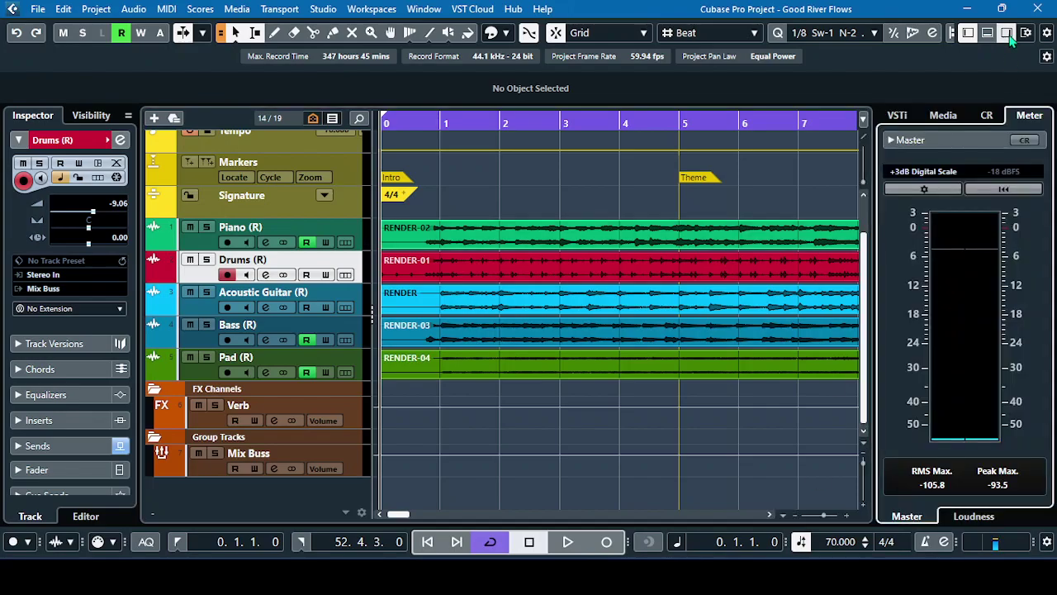
left_click(569, 541)
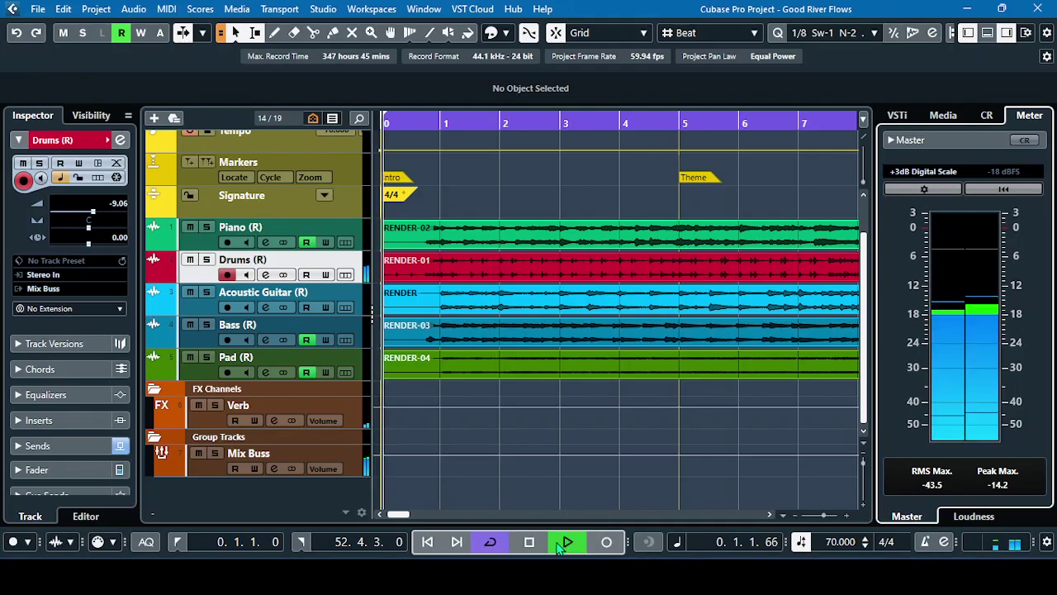
left_click(542, 545)
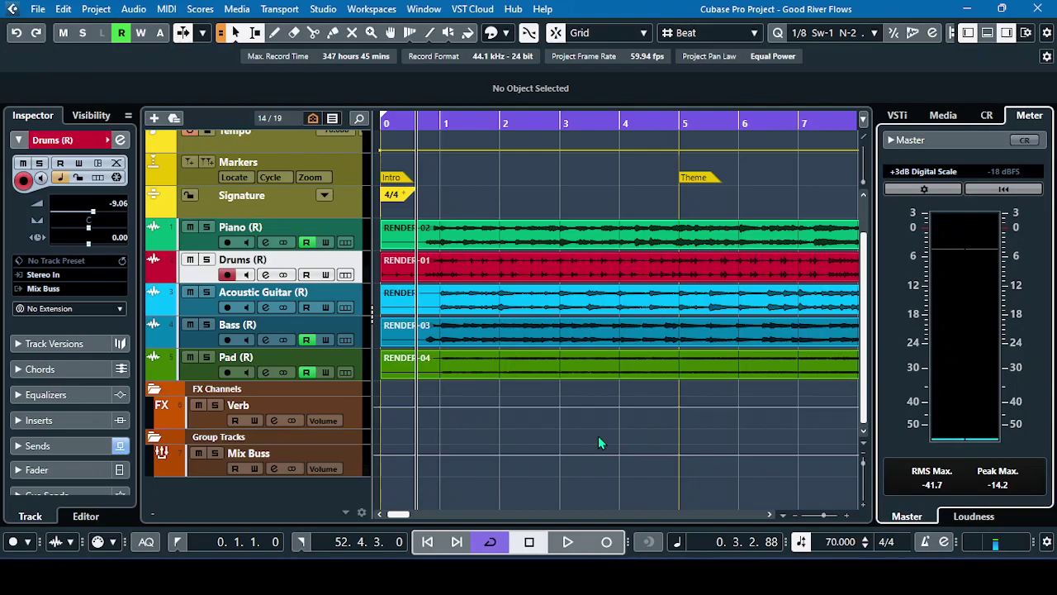
- Replay the project from the start, stop, and return to the beginning to watch the meters fall
left_click(176, 543)
left_click(569, 543)
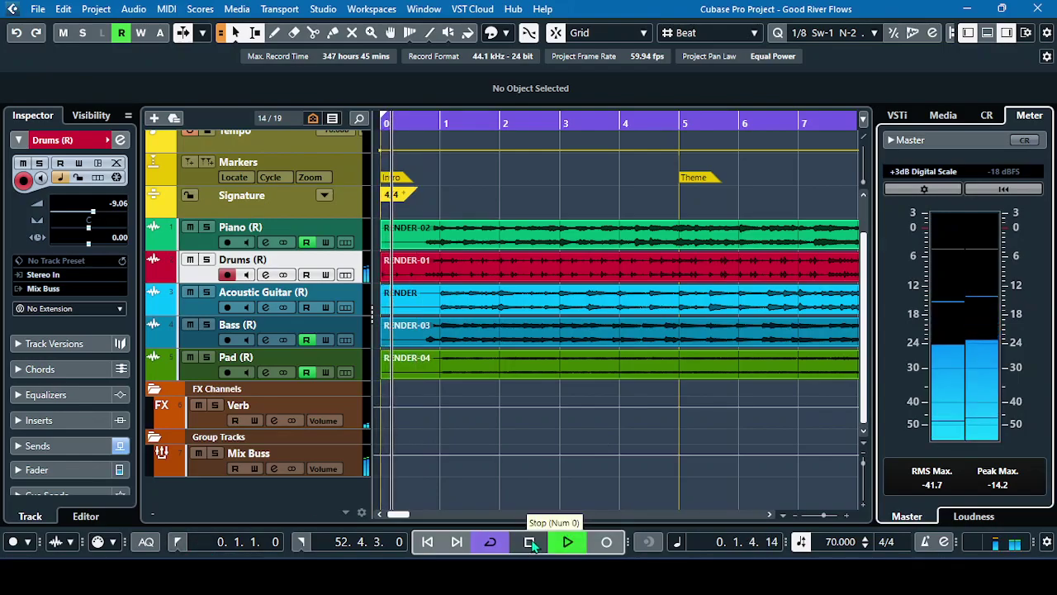
left_click(531, 542)
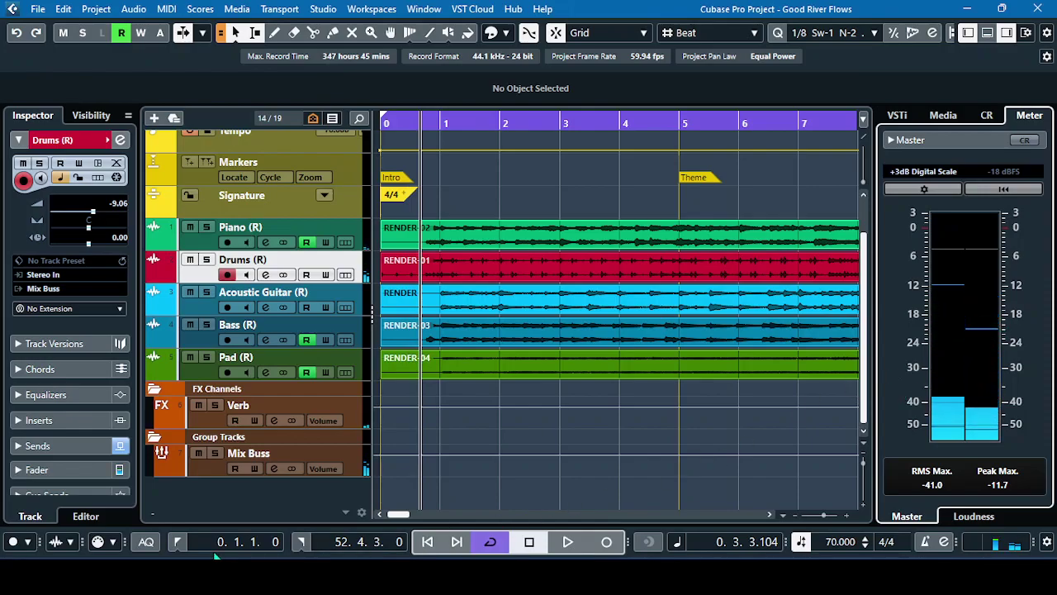
left_click(177, 543)
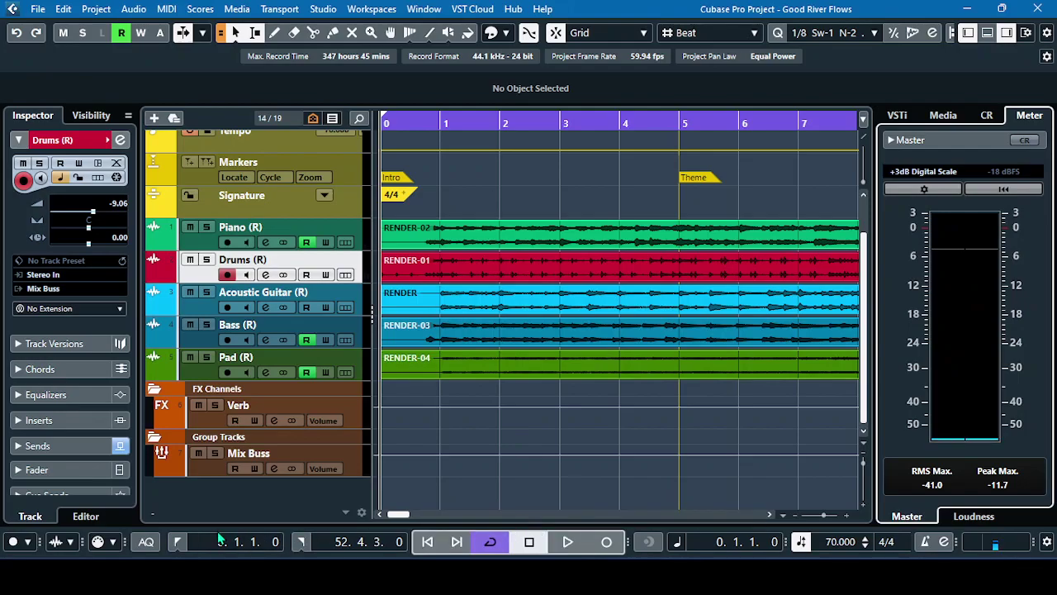
- Raise the Meters' Fallback rate on the Metering preferences page, then apply and confirm
left_click(64, 9)
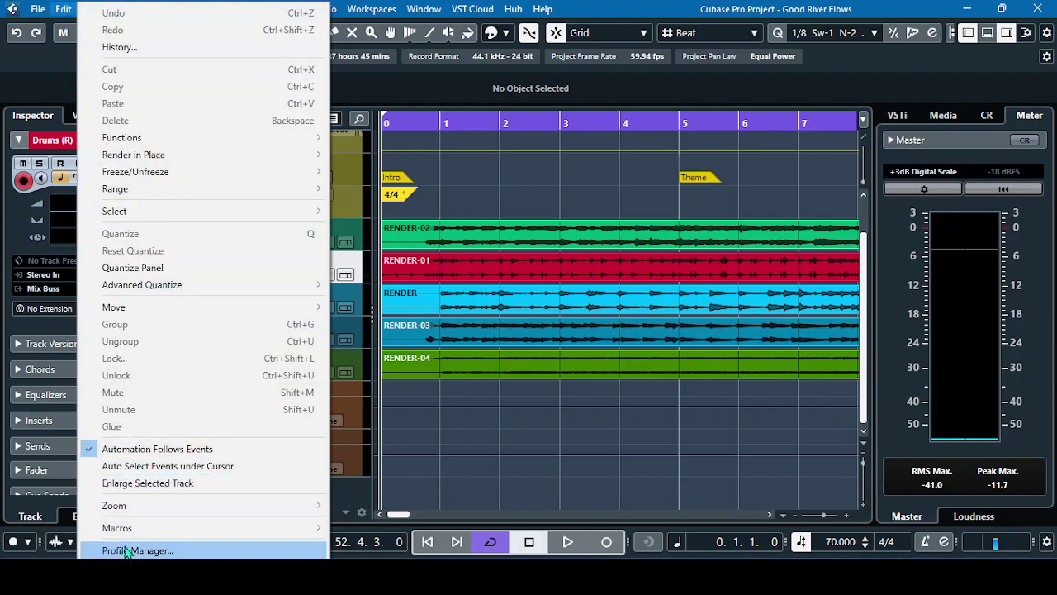
left_click(133, 572)
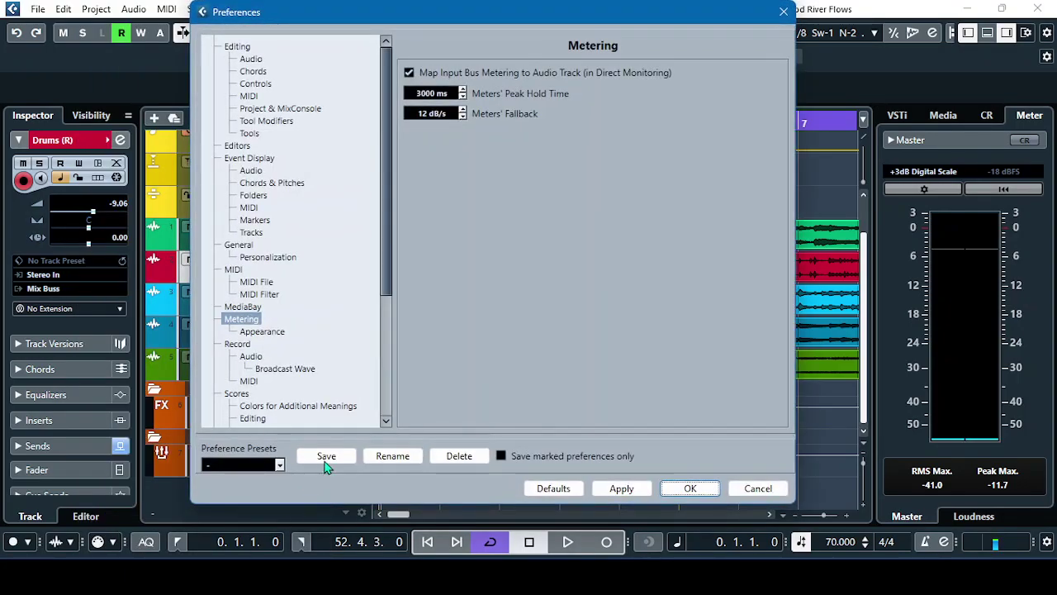
left_click(239, 319)
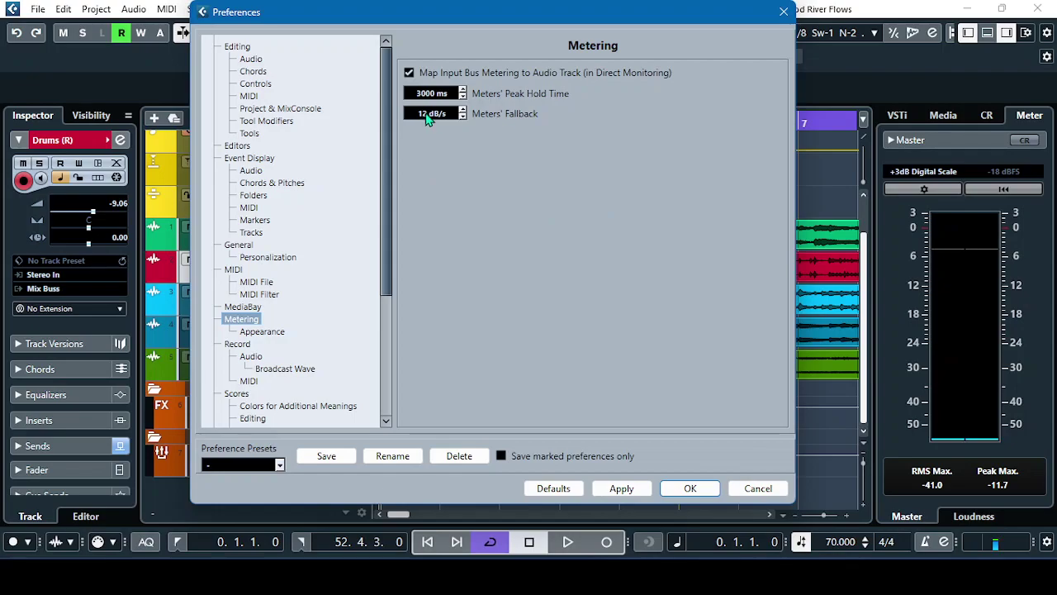
left_click_drag(427, 115, 439, 115)
left_click(622, 489)
left_click(689, 488)
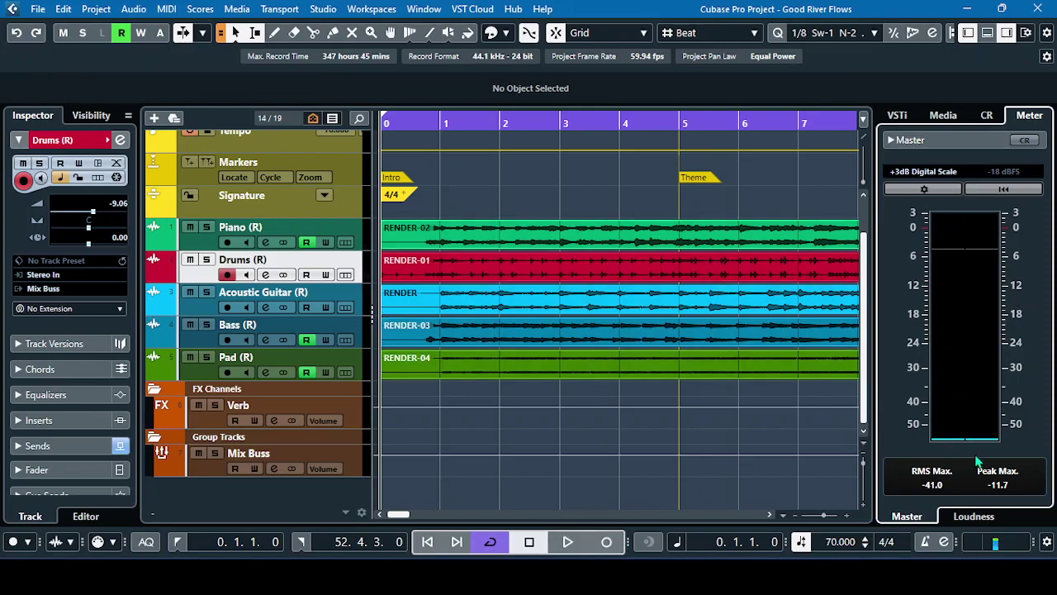
left_click(568, 542)
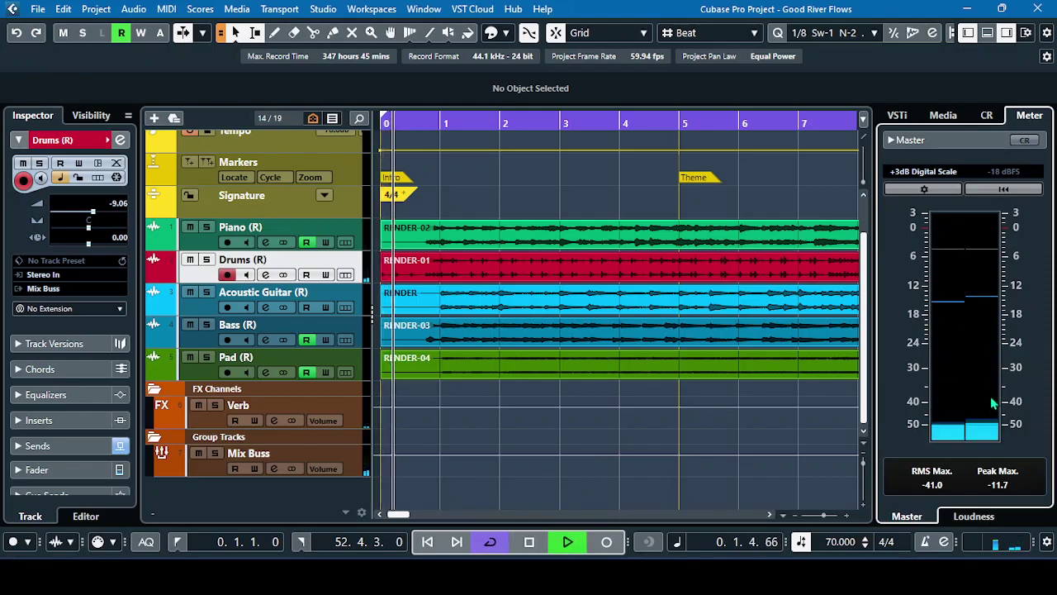
left_click(531, 545)
left_click(427, 543)
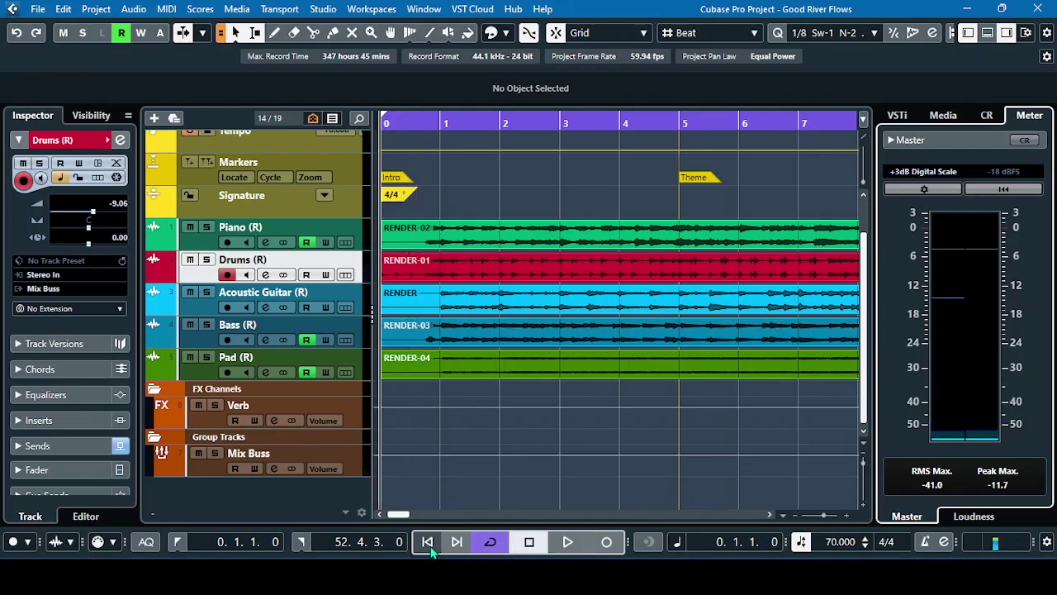
left_click(568, 541)
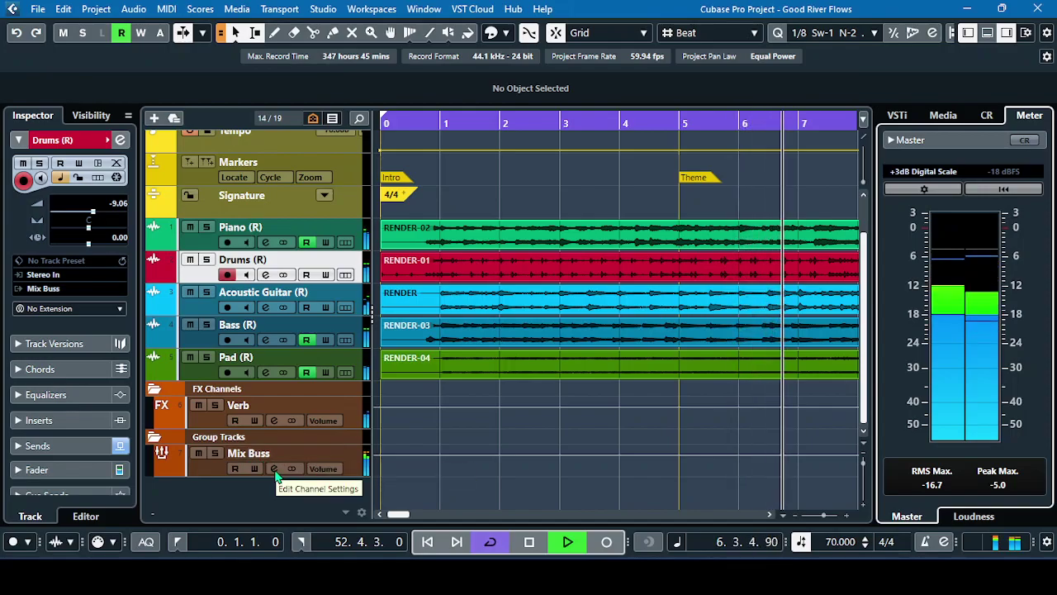
left_click(529, 541)
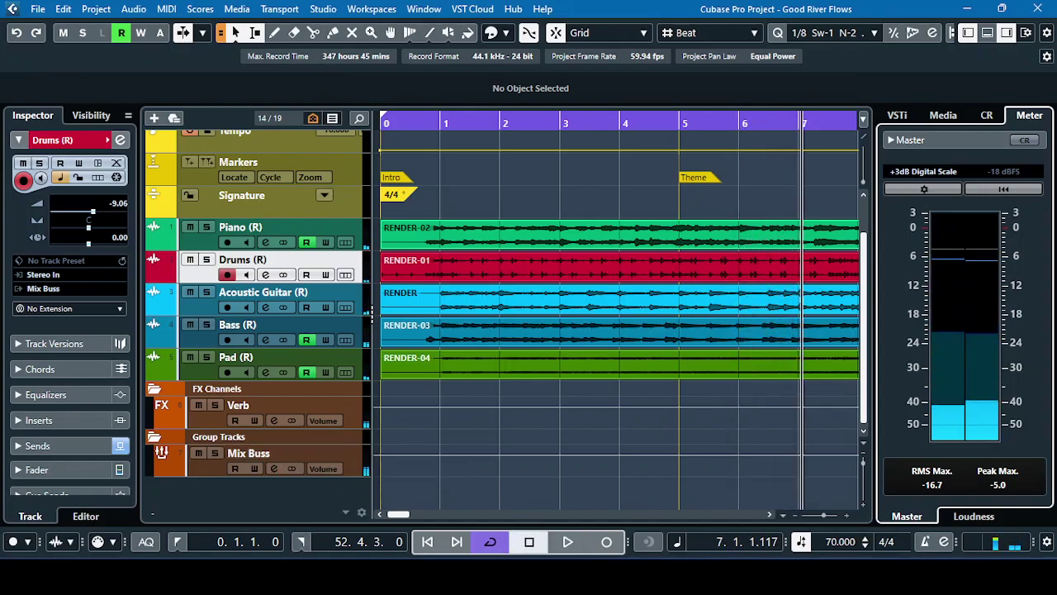
left_click(176, 542)
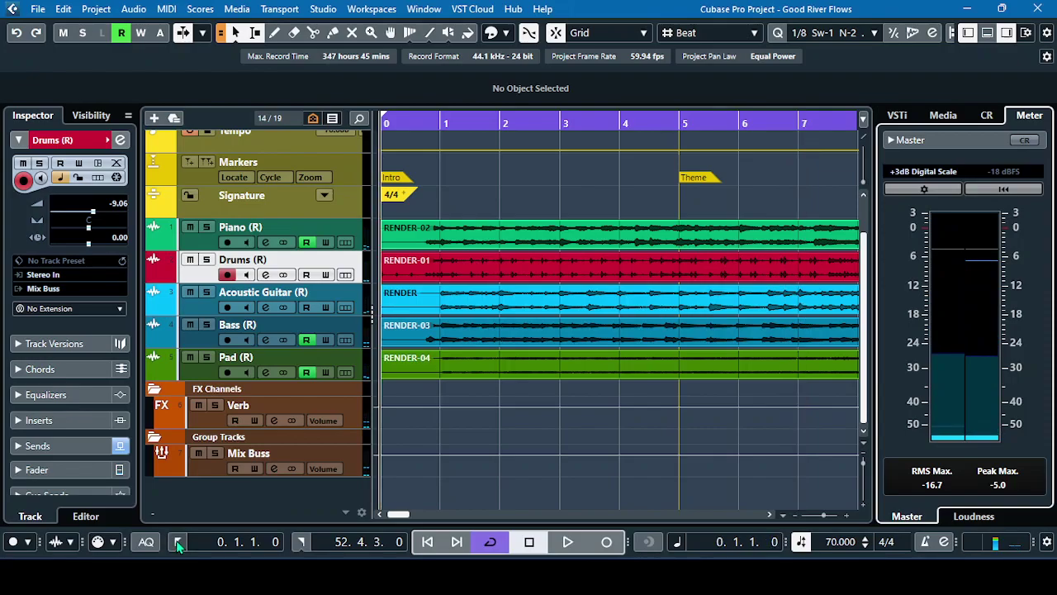
- Open the Mix Buss SuperVision insert and the Level module's settings
left_click(275, 468)
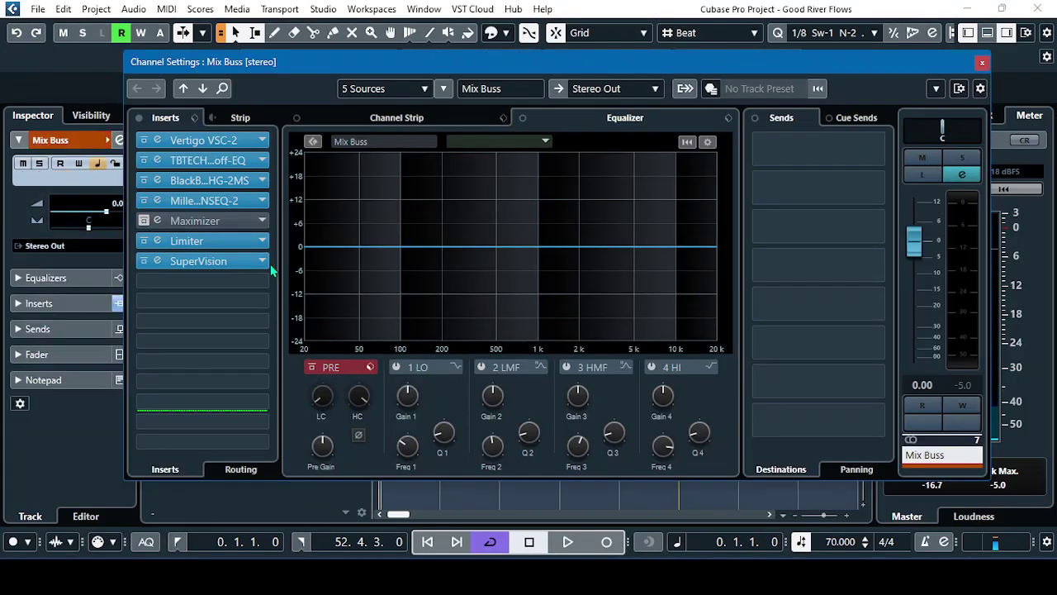
left_click(202, 263)
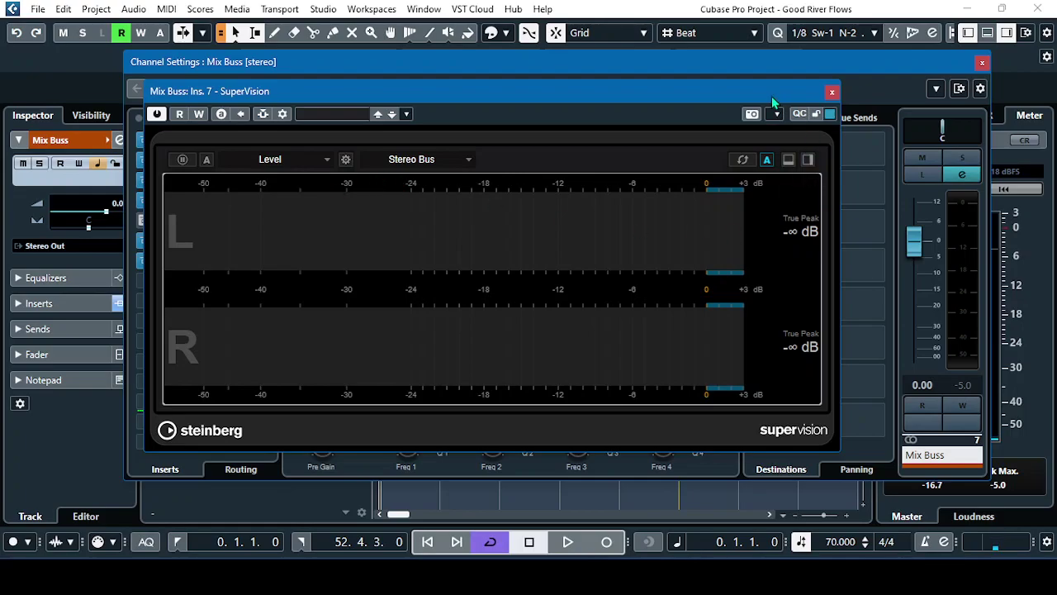
left_click_drag(772, 96, 763, 120)
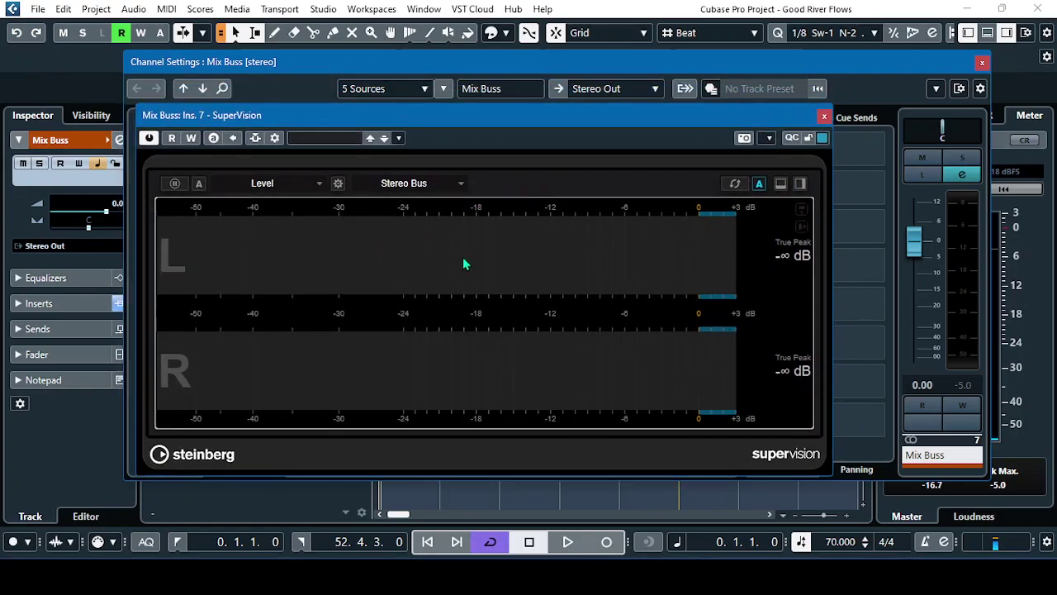
left_click(338, 184)
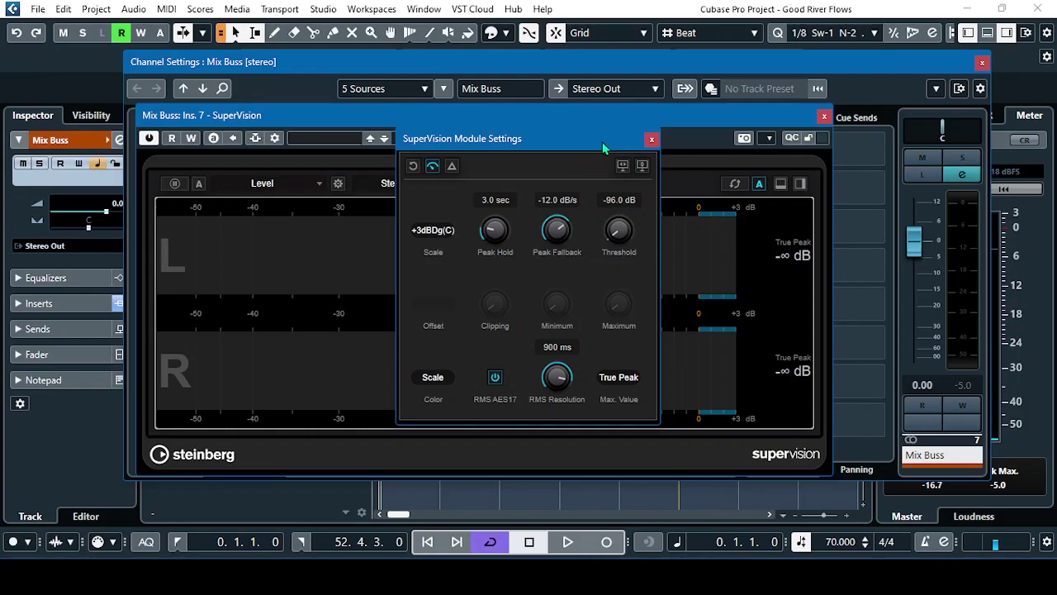
- Move the module settings aside and briefly play the project to watch the Level meter
left_click_drag(602, 141, 992, 167)
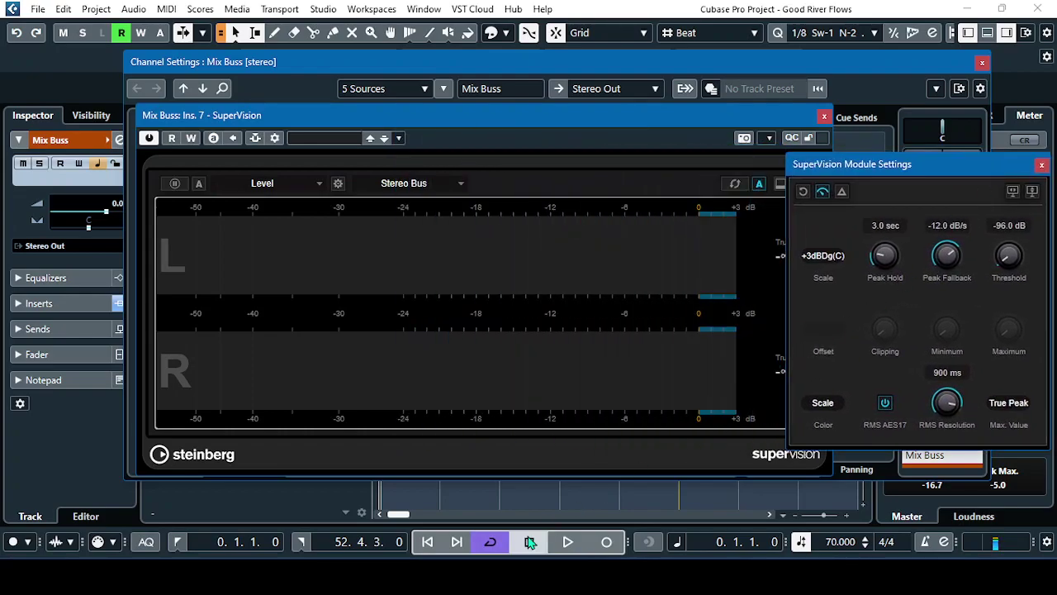
left_click(567, 542)
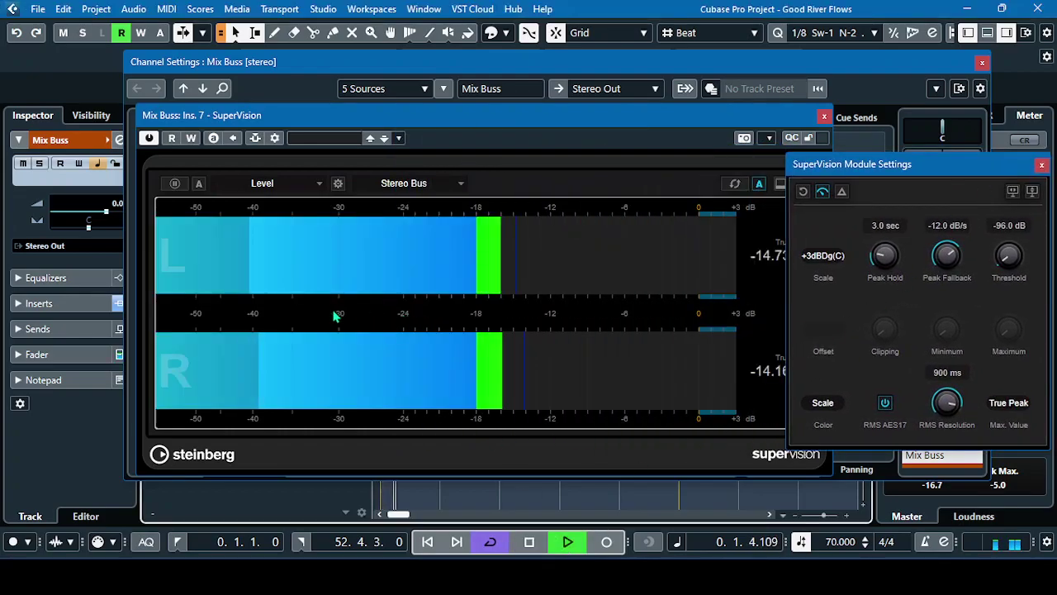
key("space")
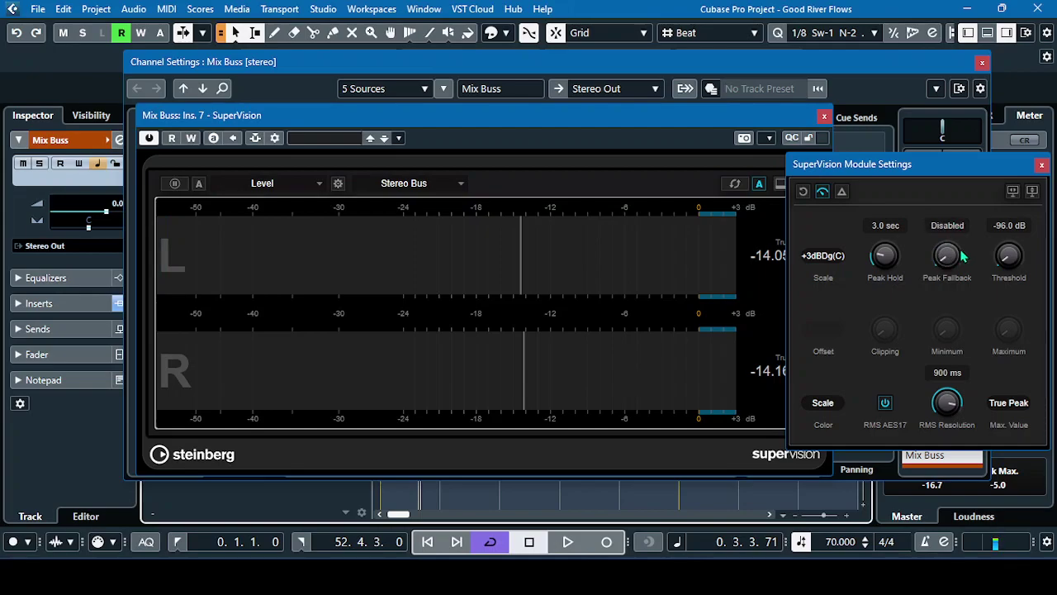
- Keep the Level module on the +3dB Digital (Channel) scale with Scale colouring
left_click_drag(963, 164, 955, 138)
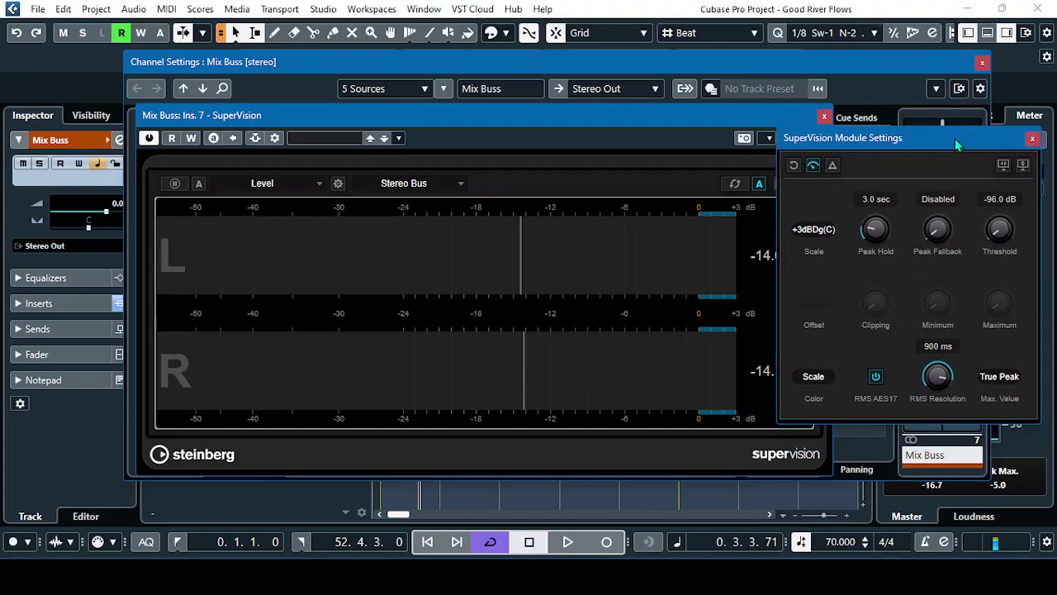
left_click(823, 235)
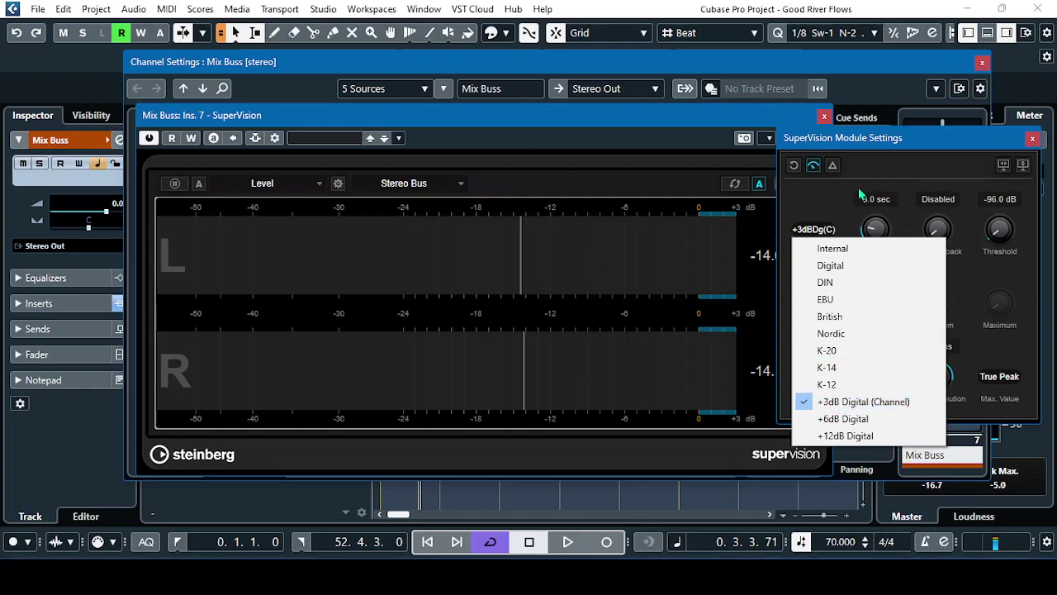
left_click(815, 239)
left_click(820, 378)
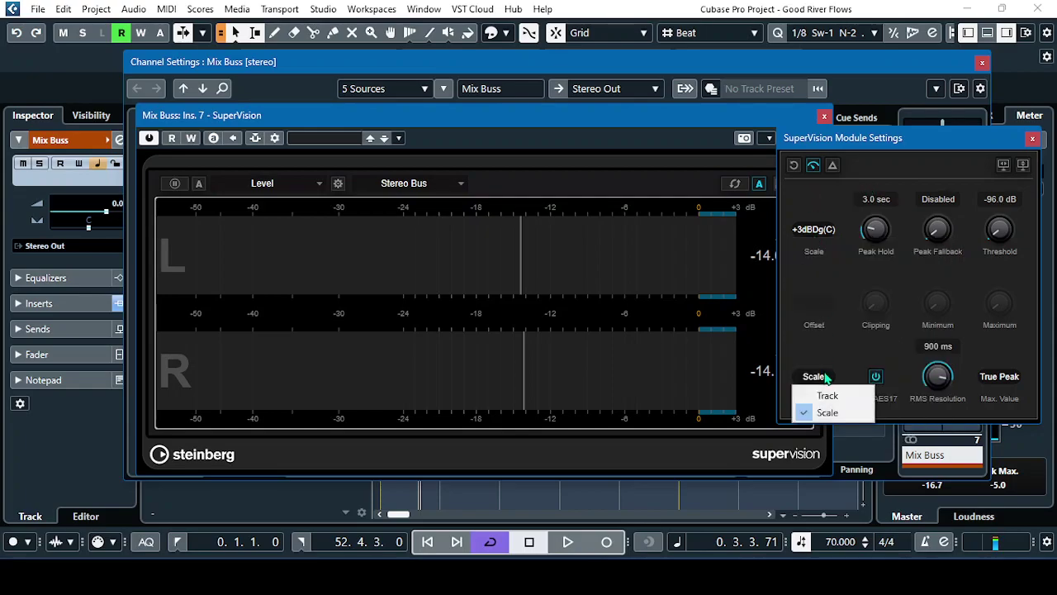
left_click(834, 415)
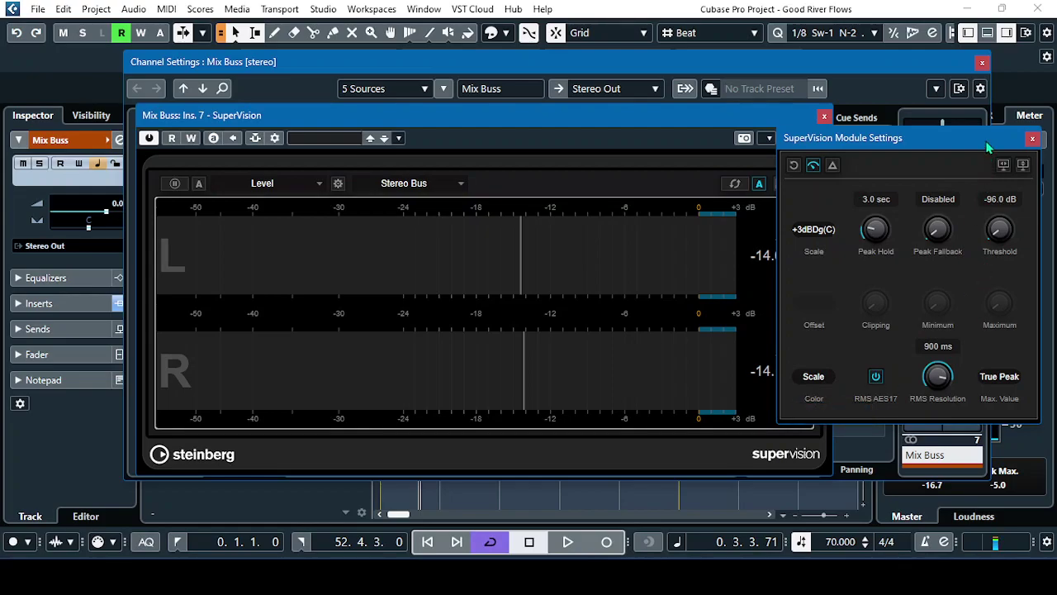
- Play the project to watch the Level meter respond, then close the Module Settings
left_click(568, 544)
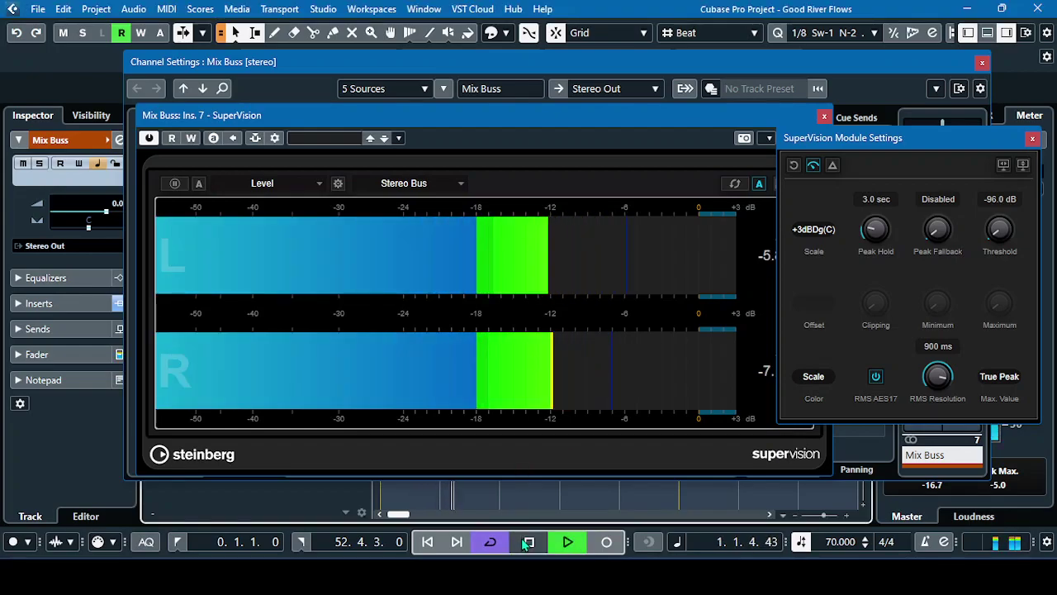
left_click(529, 542)
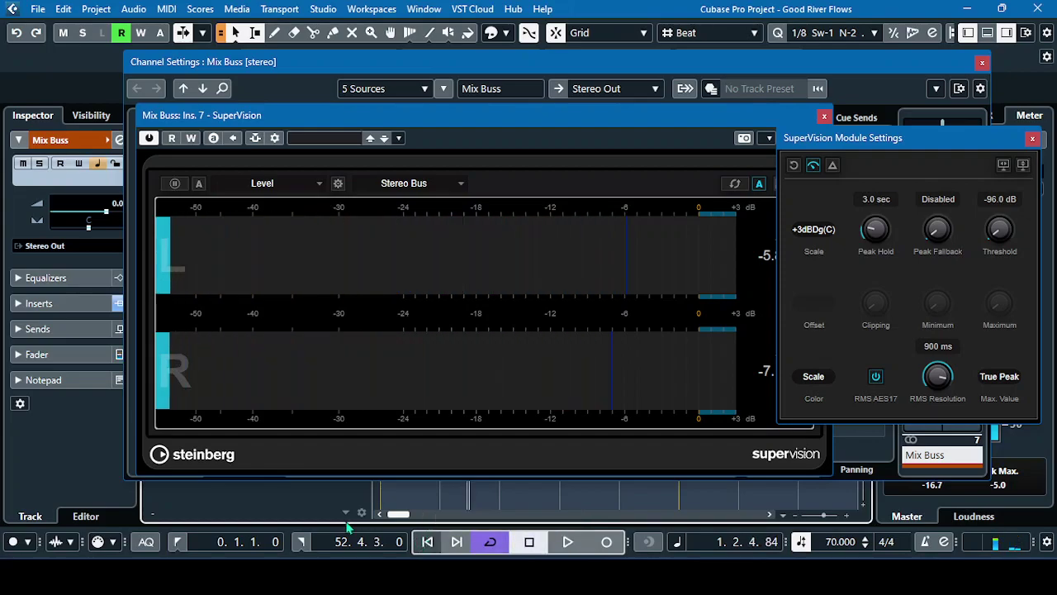
left_click(568, 542)
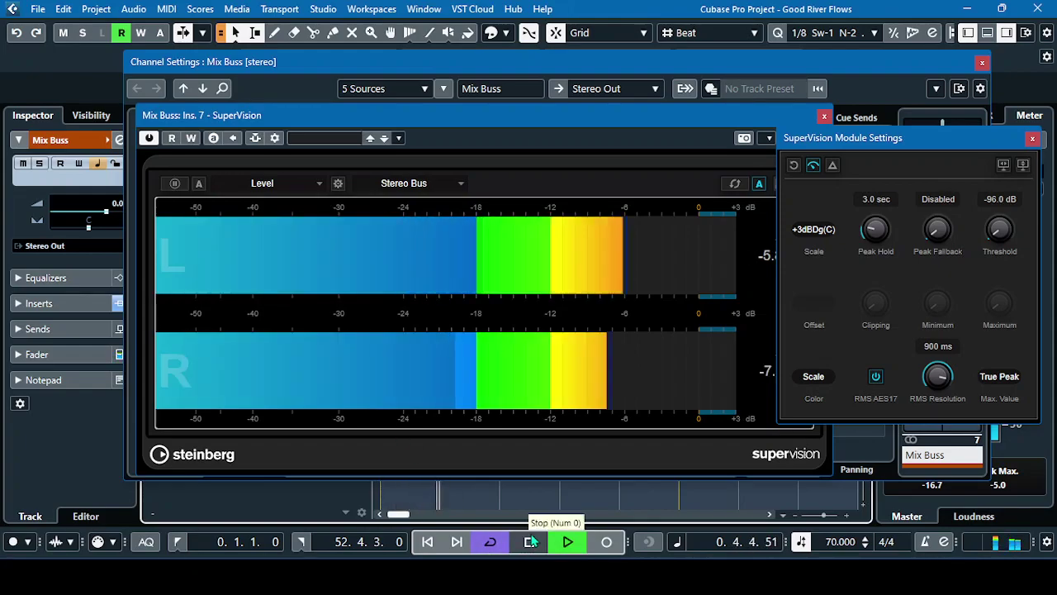
left_click(1033, 139)
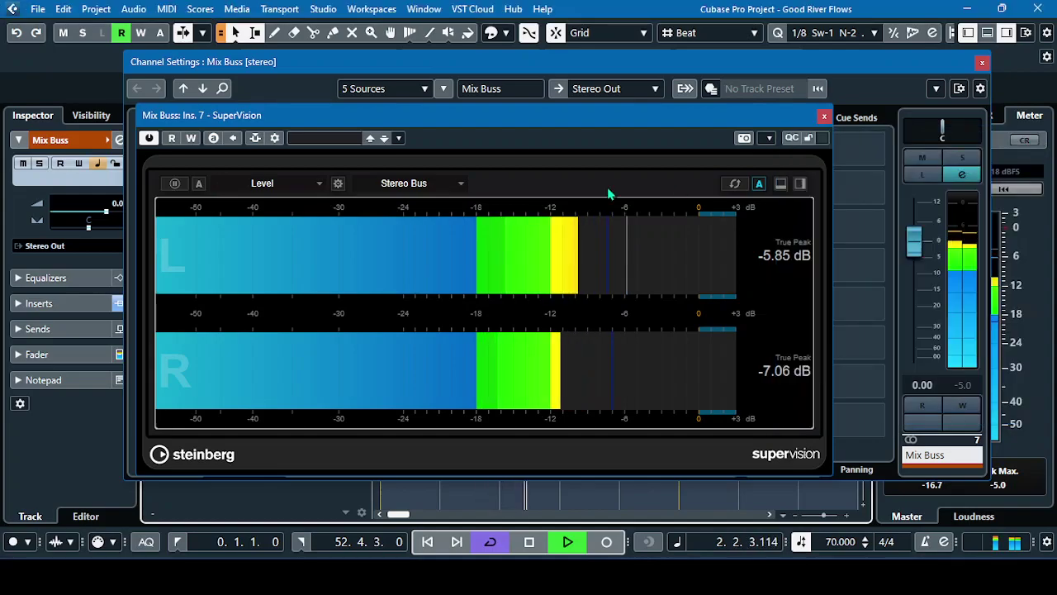
- Switch the SuperVision display to the Signal > VU module
left_click(269, 188)
left_click(236, 252)
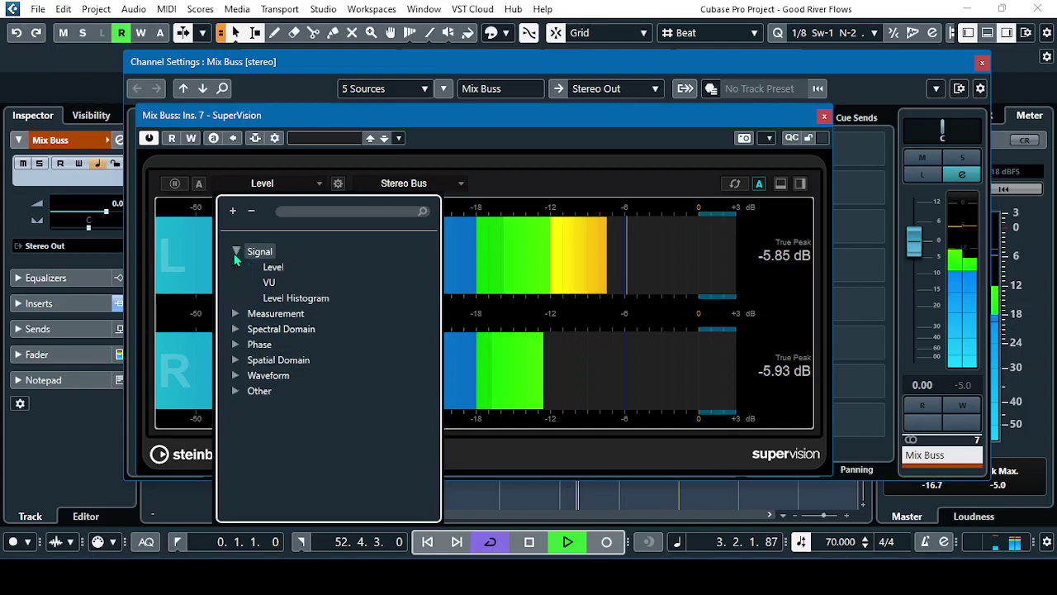
left_click(269, 282)
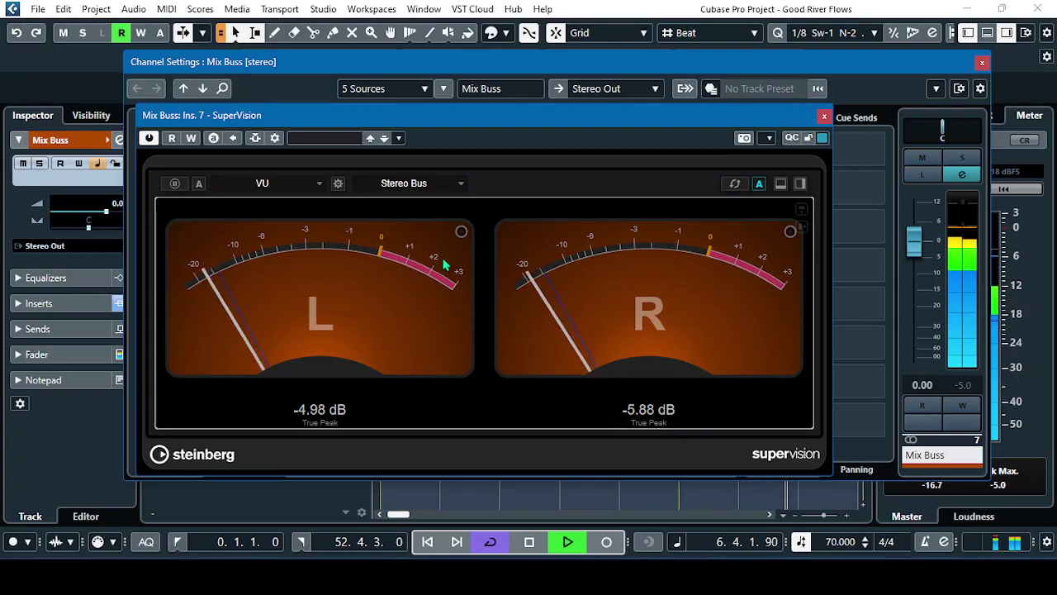
- Set the VU module's scale to +3dB Digital (Channel)
left_click(339, 185)
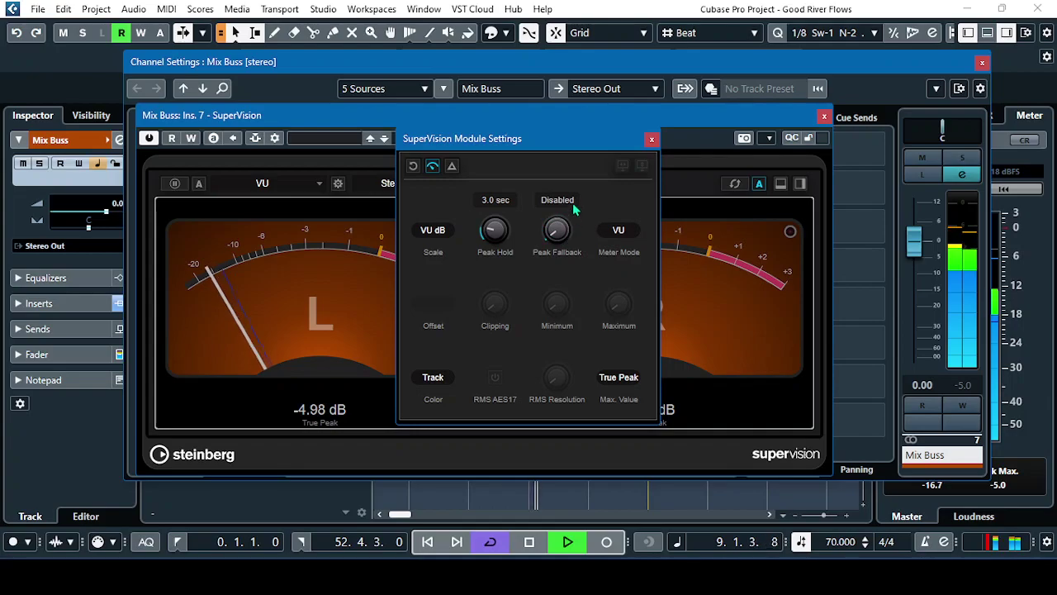
left_click_drag(577, 147, 797, 147)
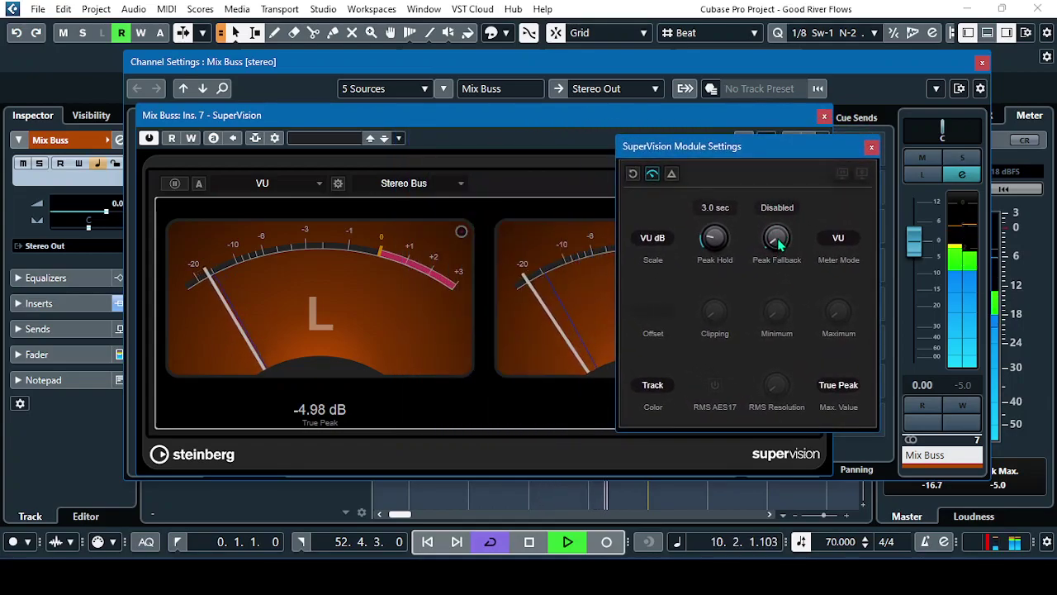
left_click(655, 386)
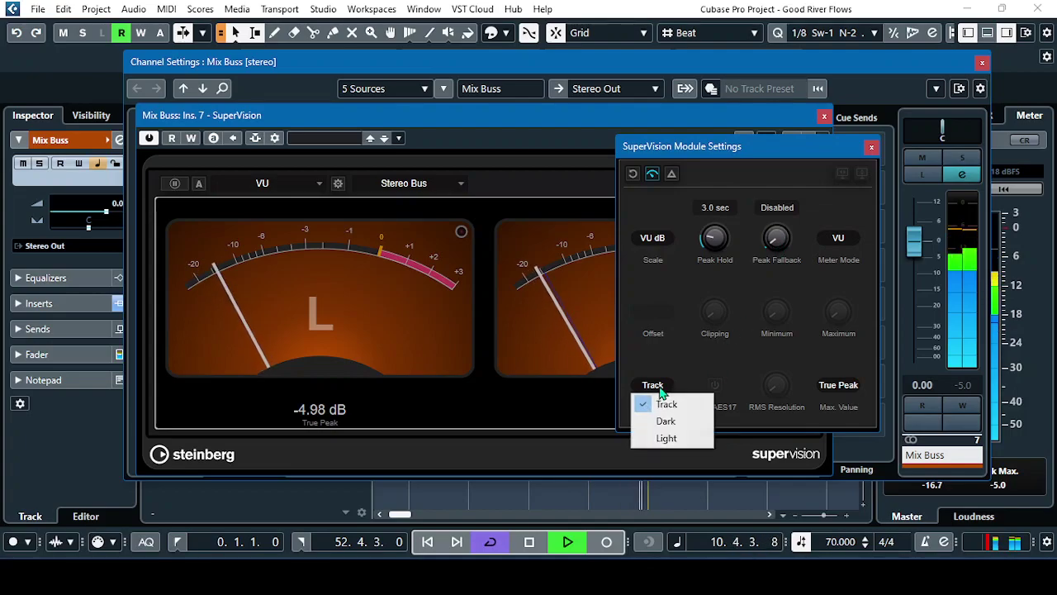
left_click(653, 238)
left_click(657, 238)
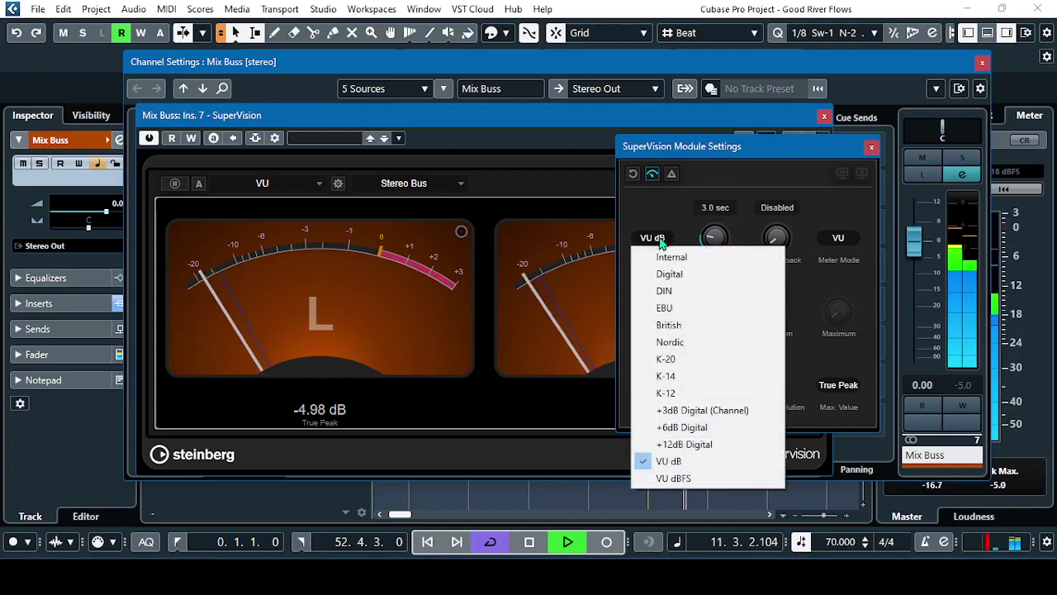
left_click(666, 413)
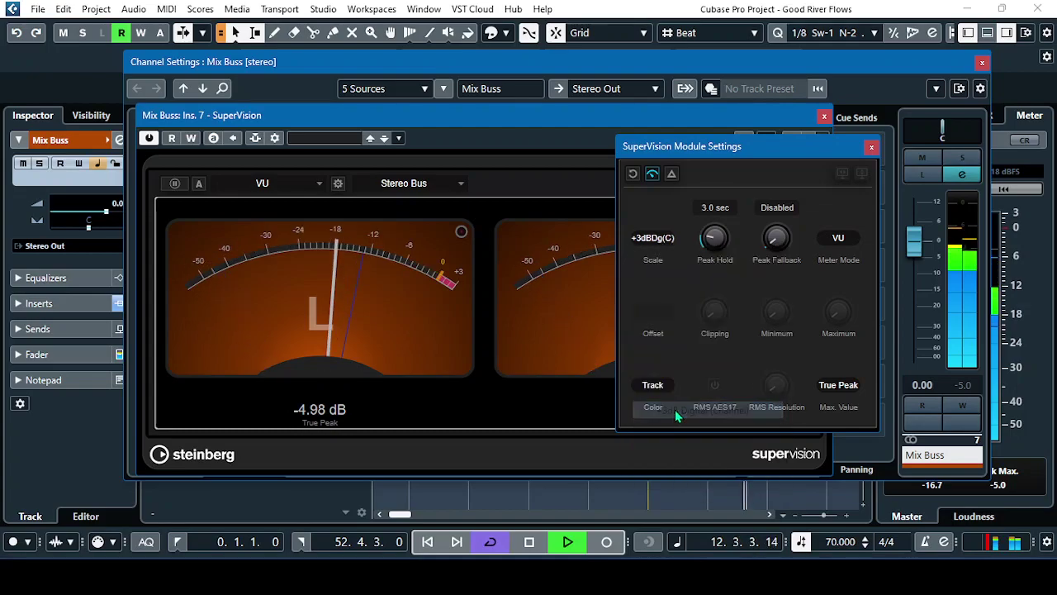
left_click_drag(685, 147, 820, 165)
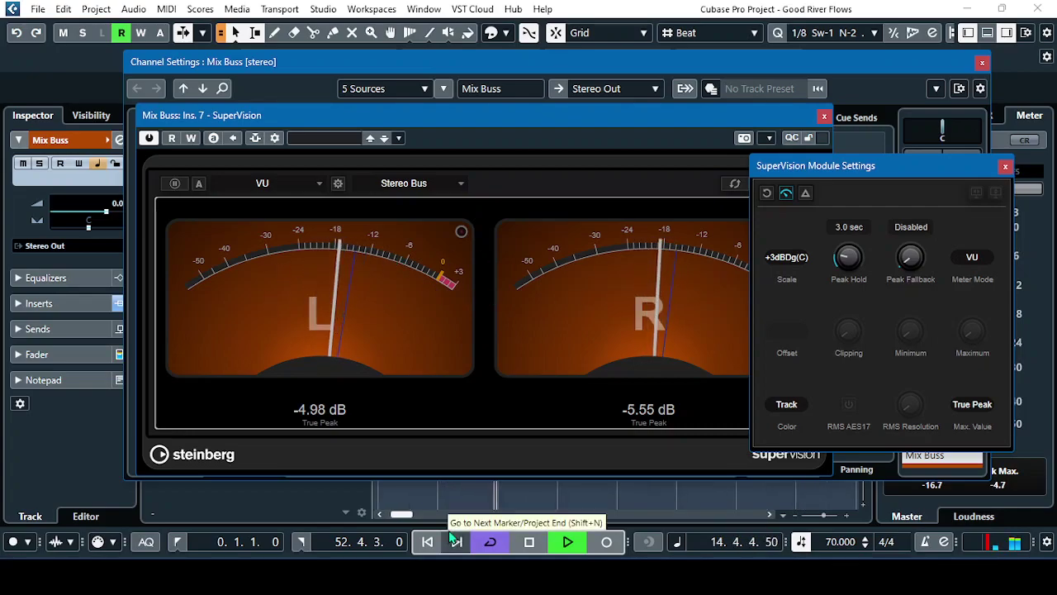
- Close the VU settings and switch SuperVision to the Signal > Level Histogram module
left_click(1005, 166)
left_click(281, 184)
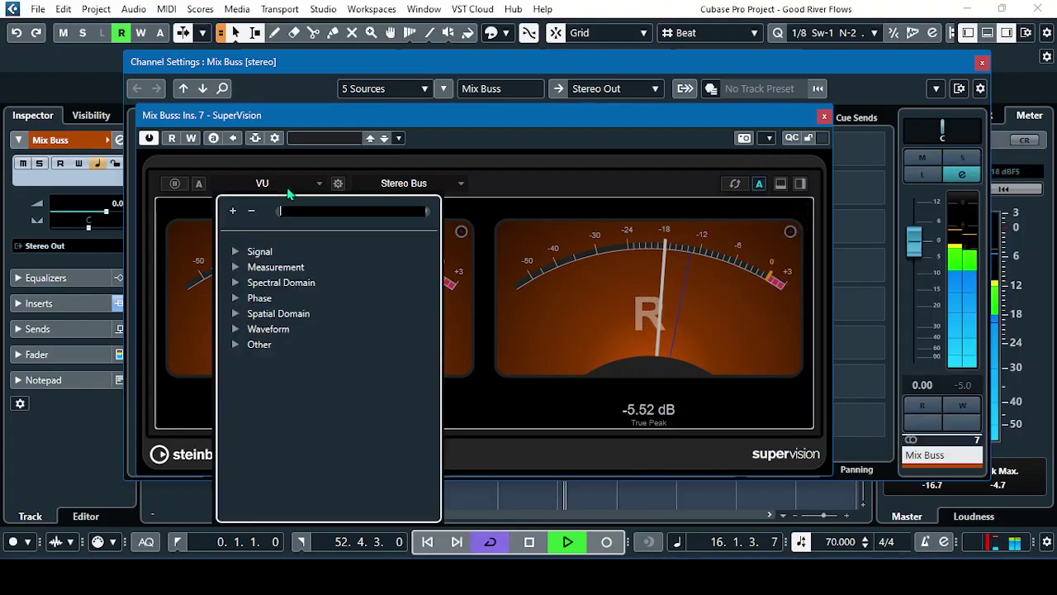
left_click(251, 252)
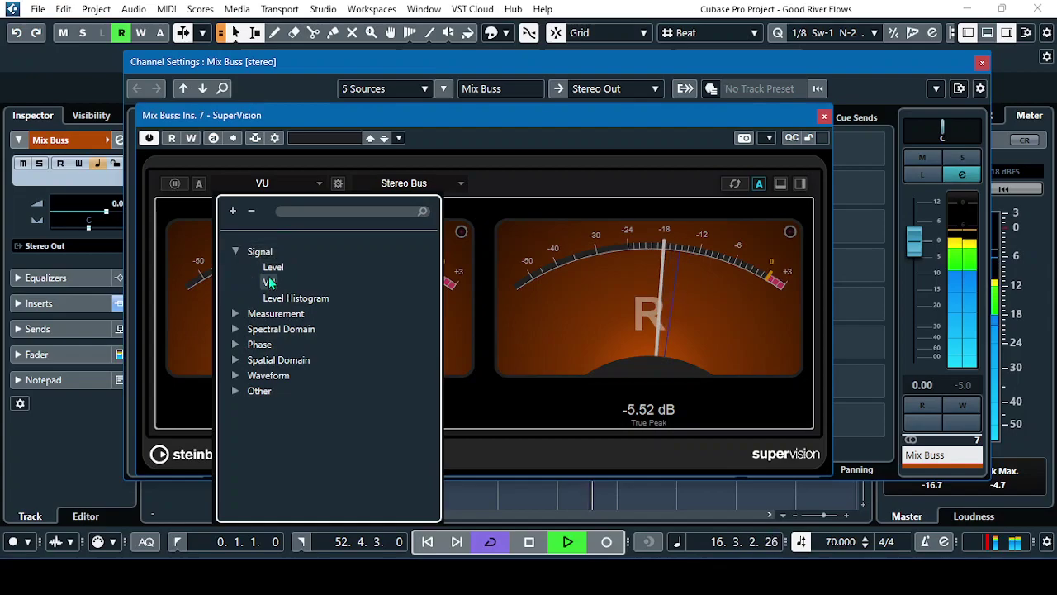
left_click(309, 300)
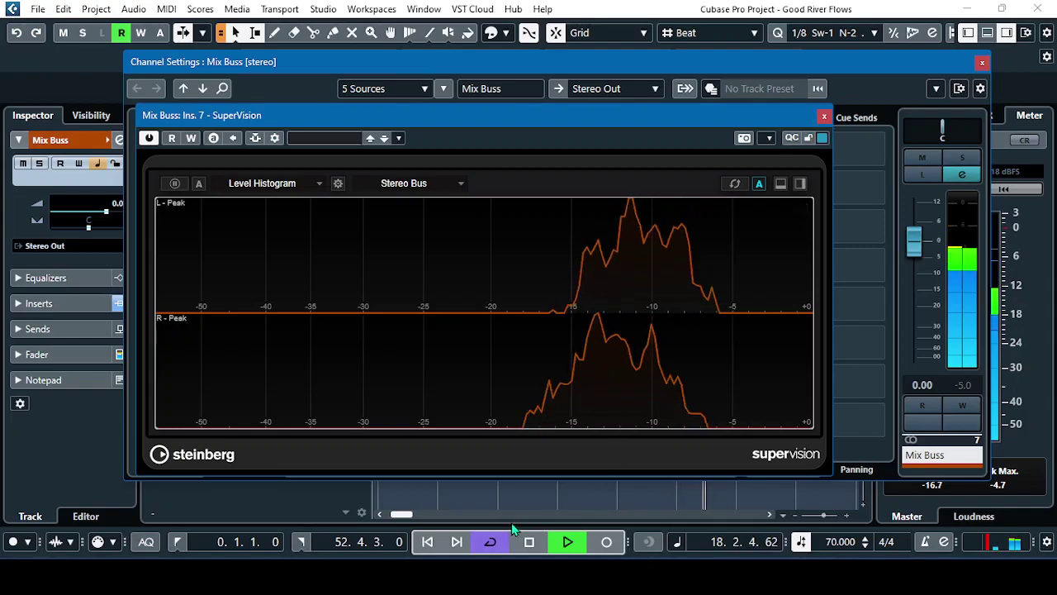
- Set the Level Histogram's scale to +3dB Digital (Channel)
left_click(338, 184)
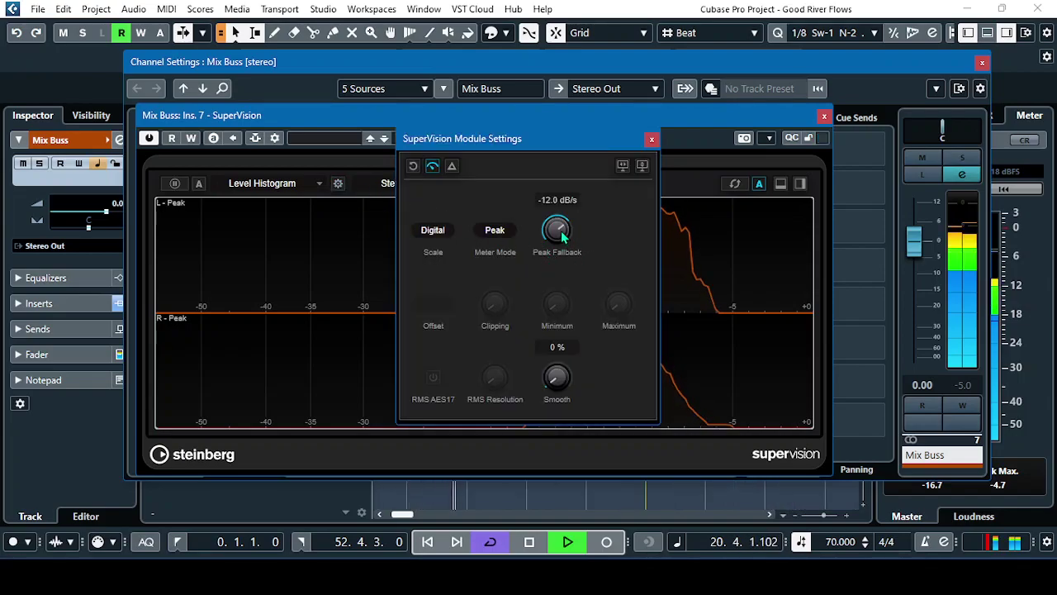
scroll(560, 237, "down", 3)
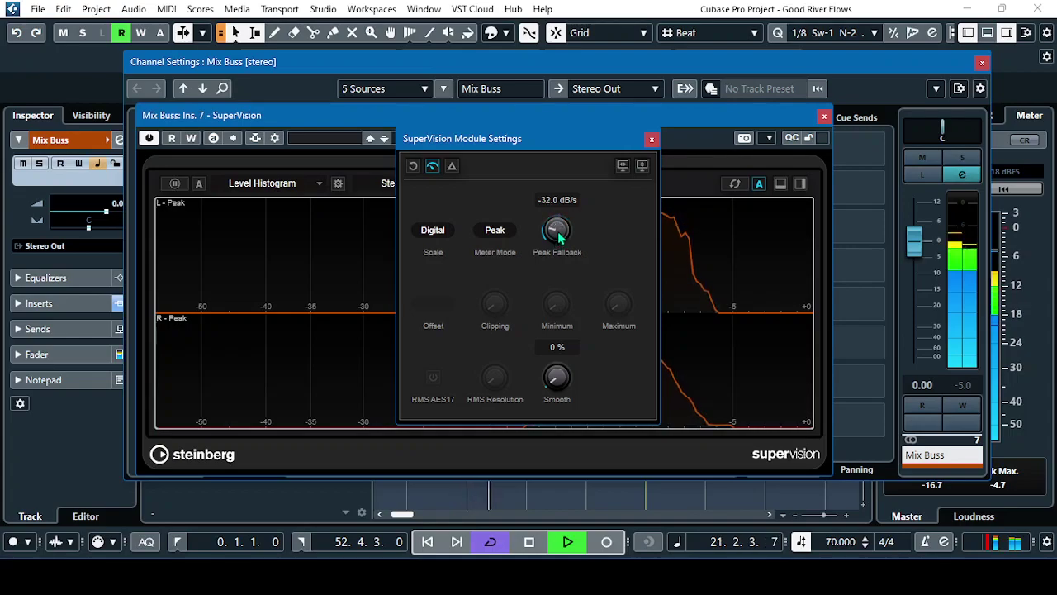
scroll(559, 237, "down", 2)
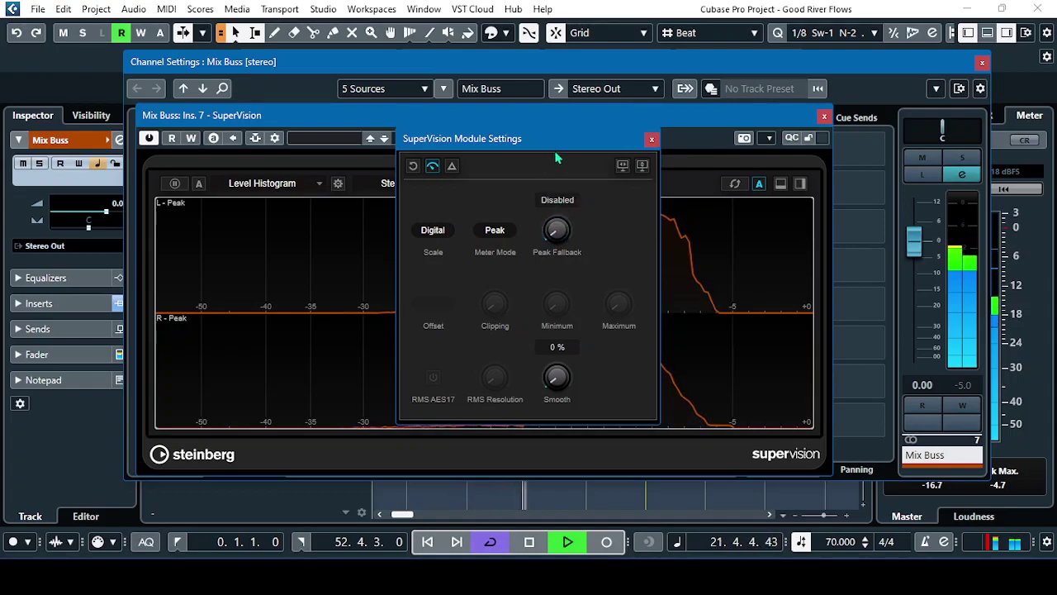
left_click_drag(568, 147, 674, 186)
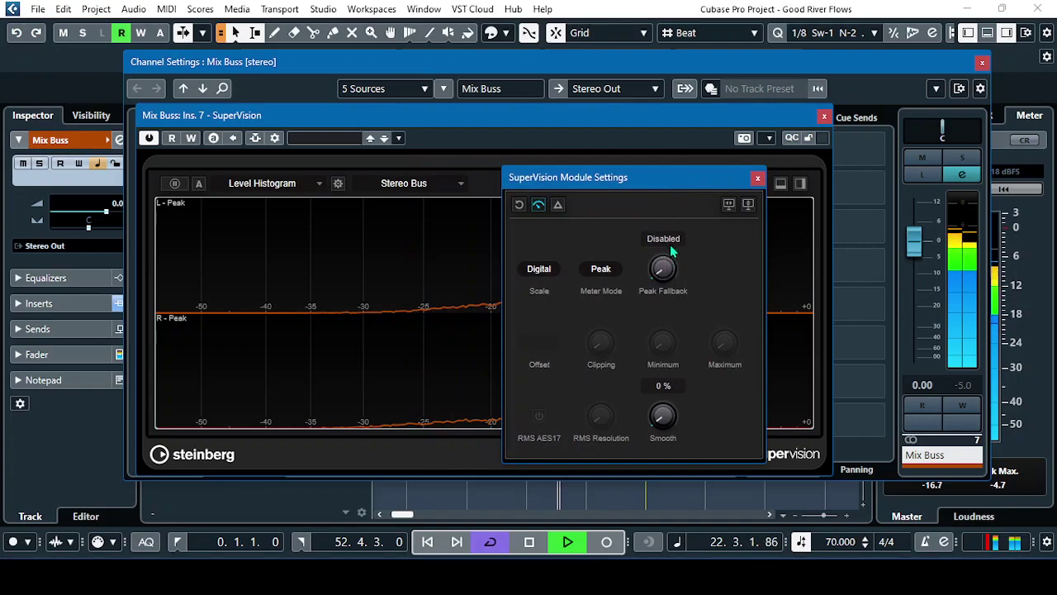
left_click(537, 269)
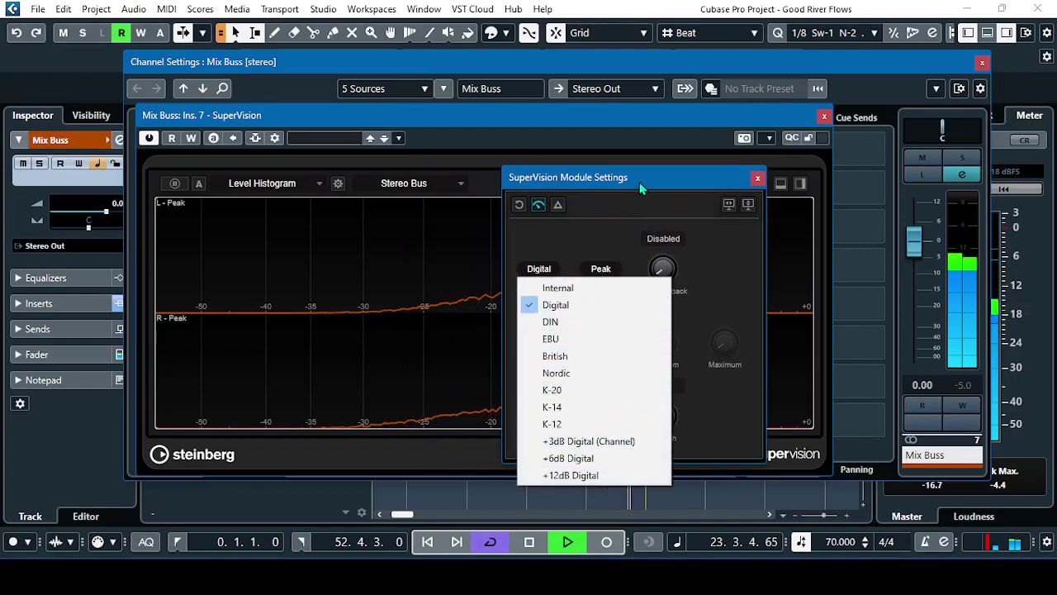
left_click_drag(639, 188, 881, 204)
left_click(781, 292)
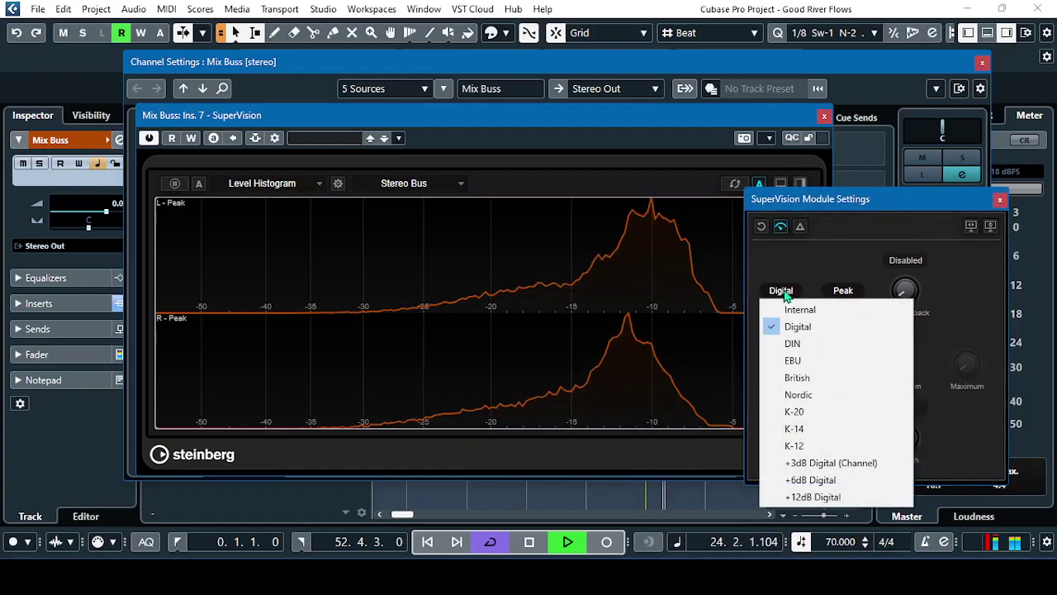
left_click(822, 466)
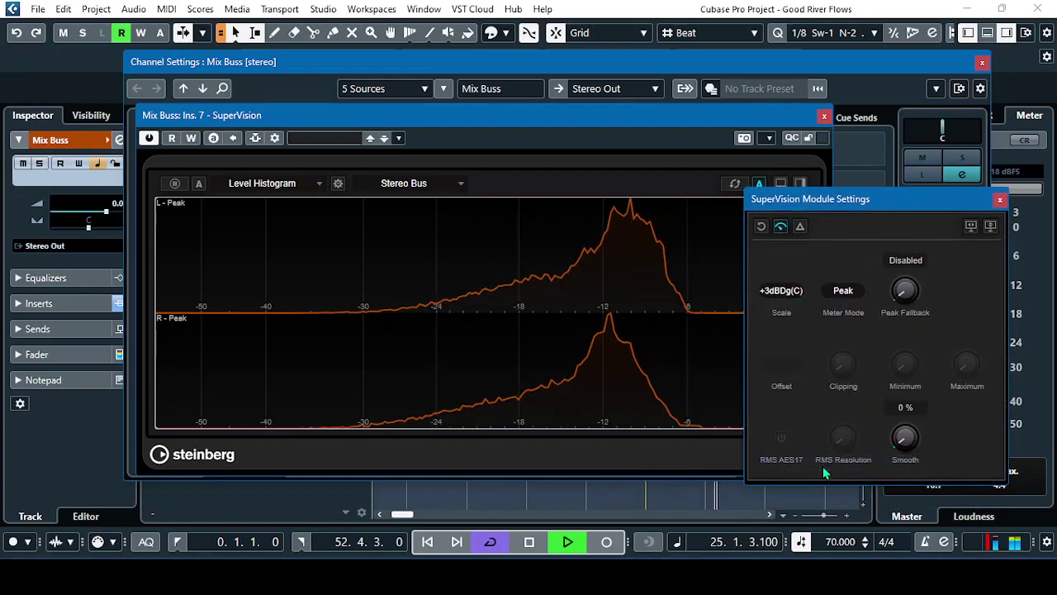
- Leave the histogram's Meter Mode on Peak and close the module settings
left_click(850, 293)
left_click(856, 327)
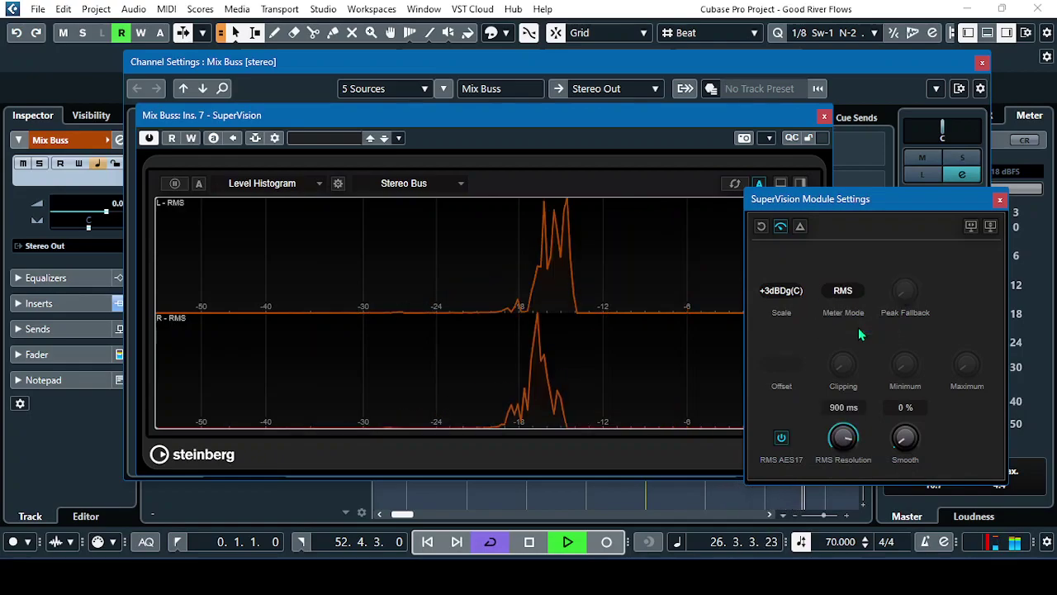
left_click(842, 291)
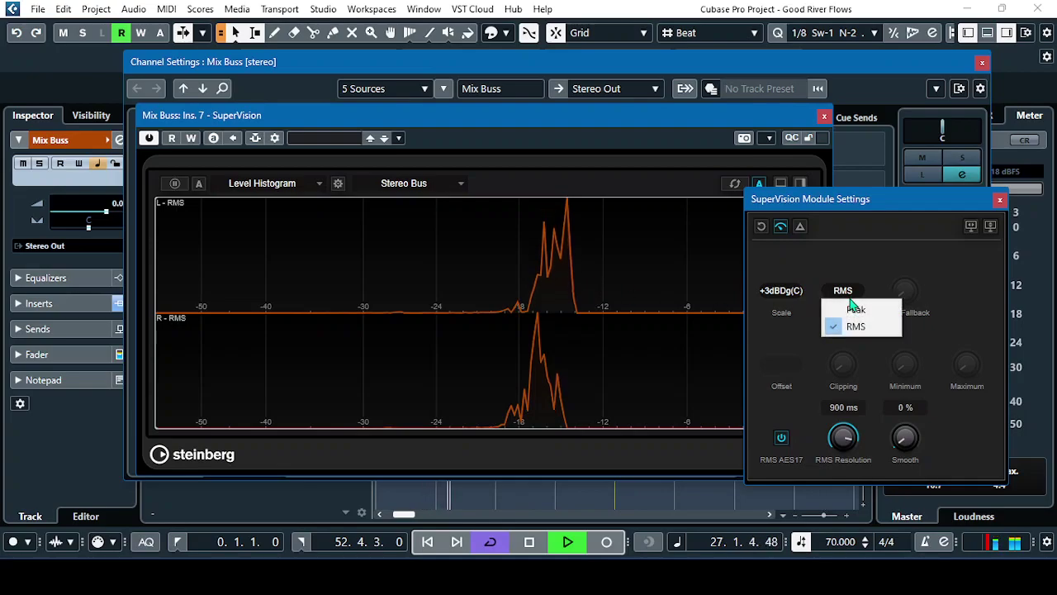
left_click(857, 309)
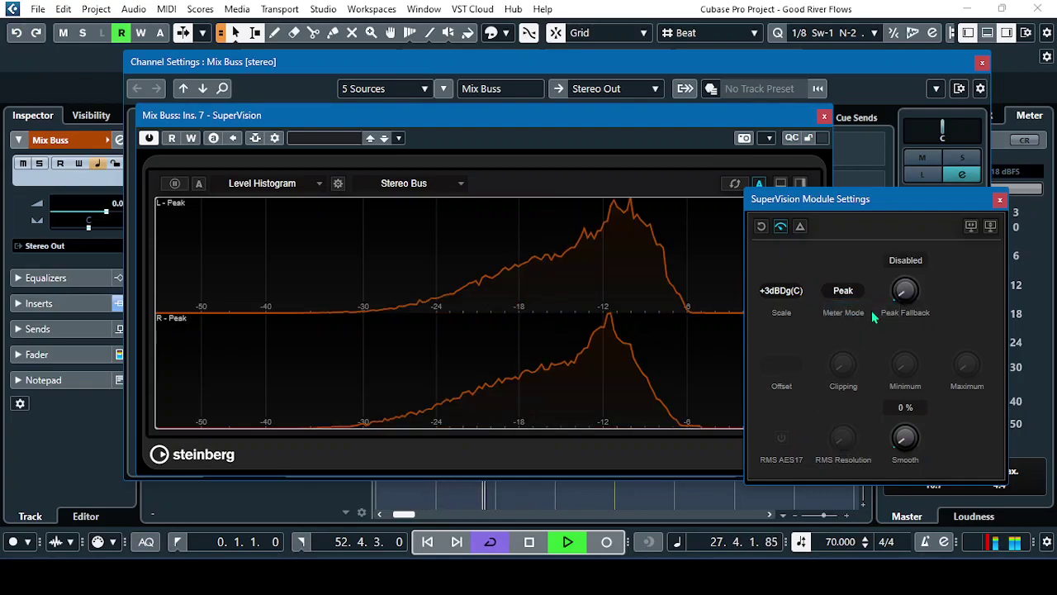
left_click_drag(916, 216, 781, 245)
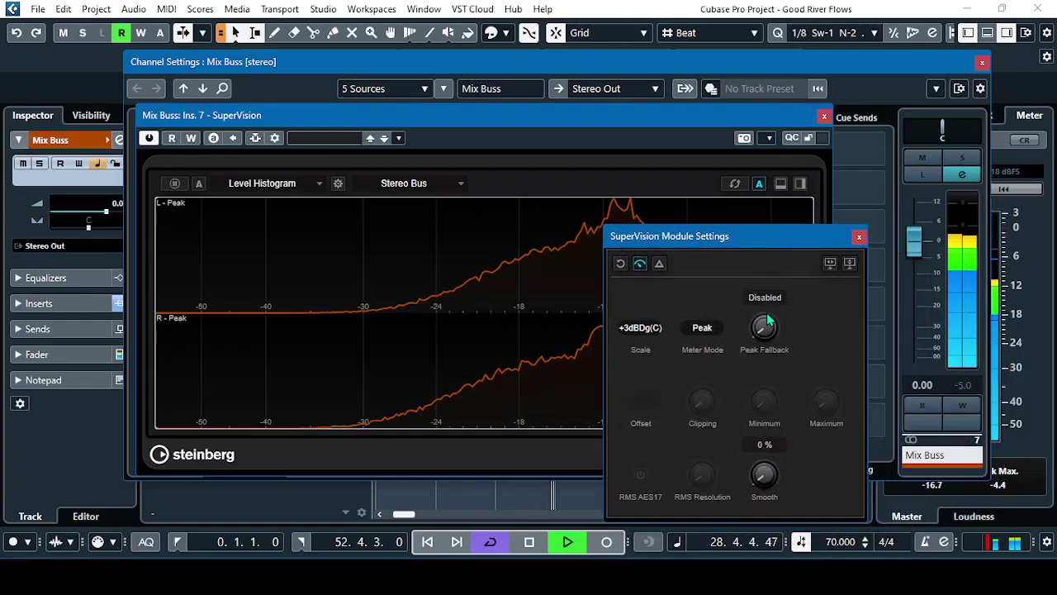
left_click(859, 238)
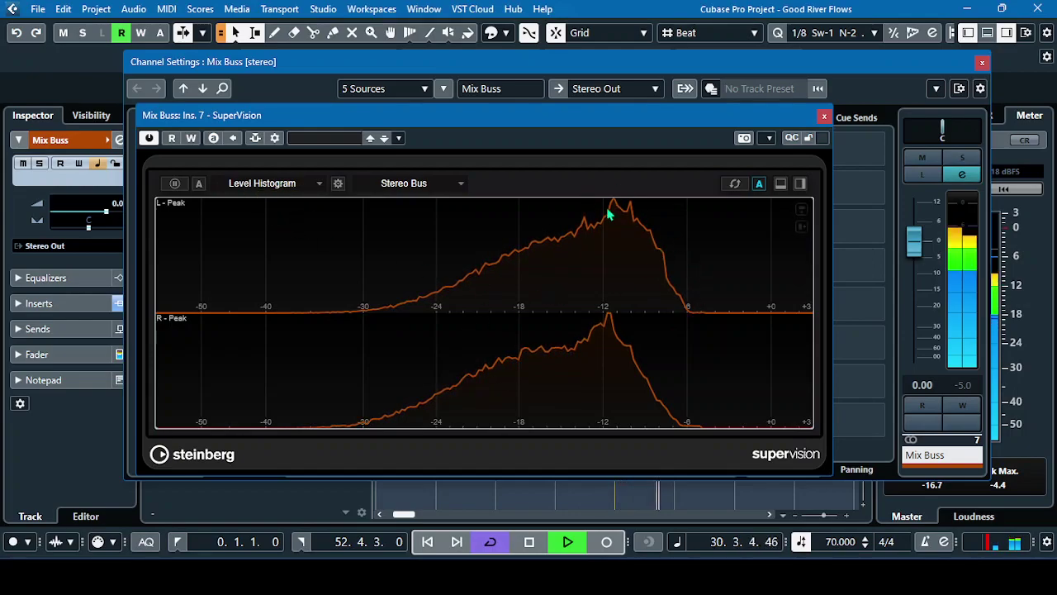
- Replace the histogram with the Signal > Level module
left_click(289, 188)
left_click(237, 253)
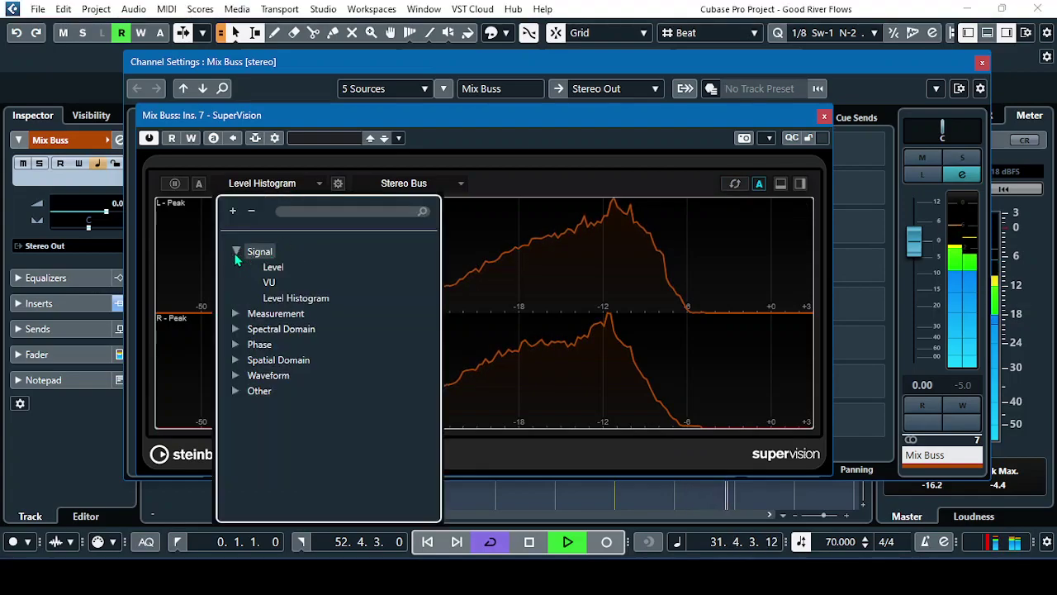
left_click(272, 267)
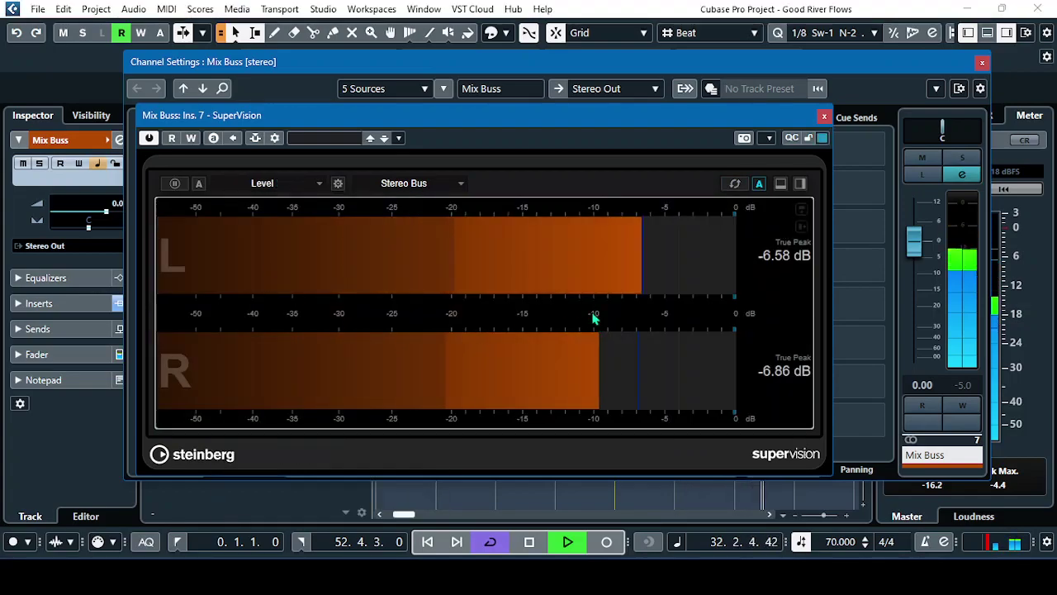
- Give the Level module the +3dB Digital (Channel) scale and Scale colouring, then close its settings
left_click(338, 183)
left_click(433, 230)
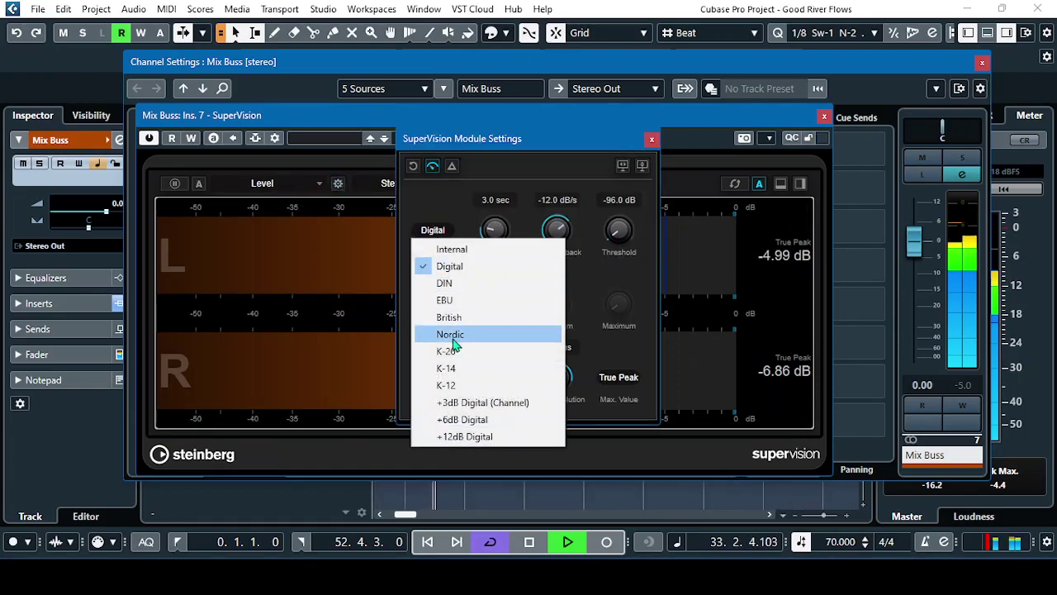
left_click(464, 404)
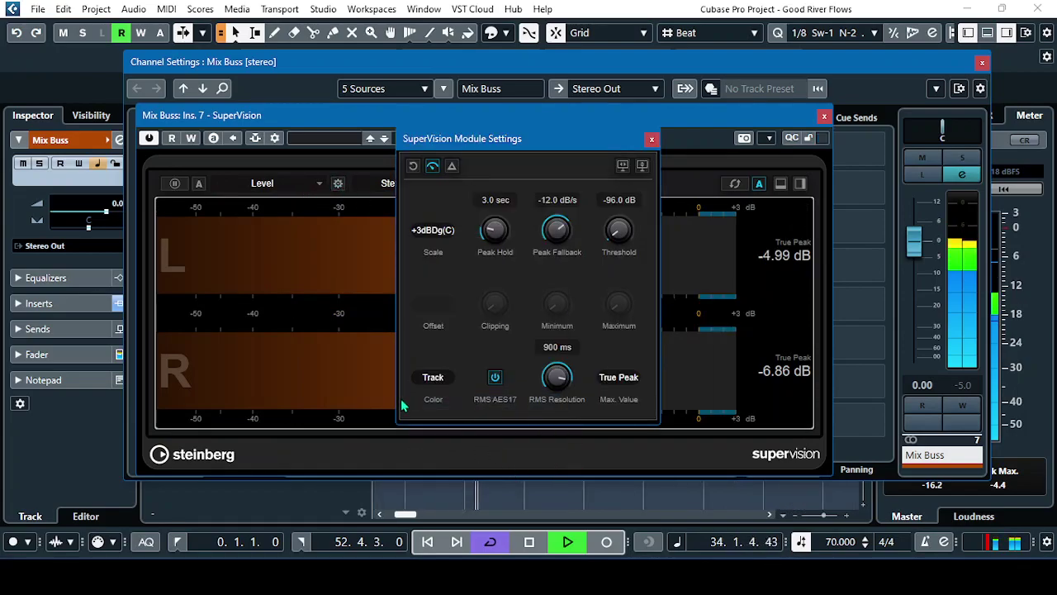
left_click(433, 378)
left_click(442, 416)
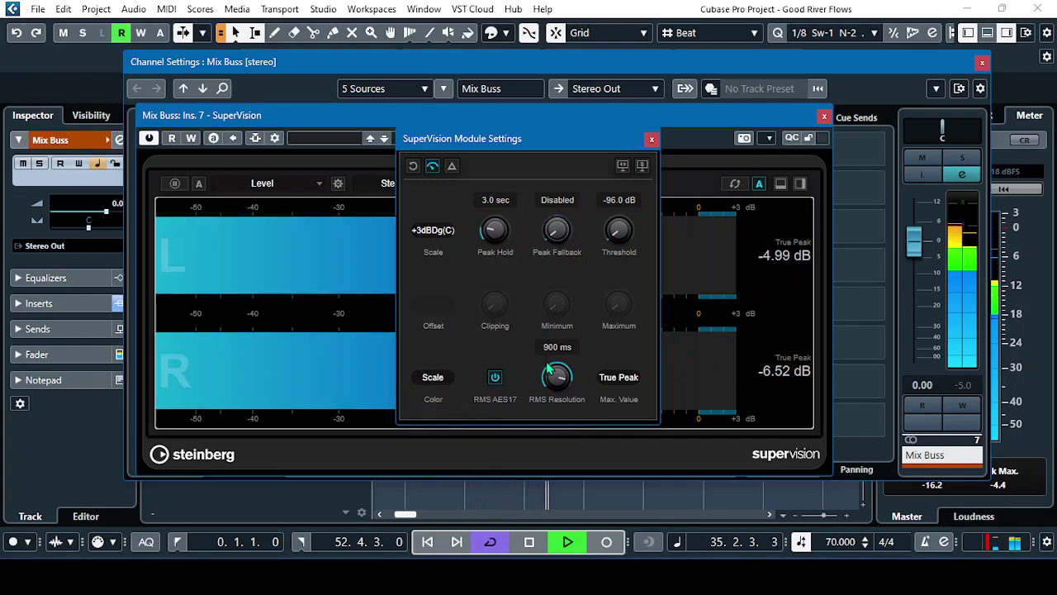
left_click_drag(581, 145, 829, 136)
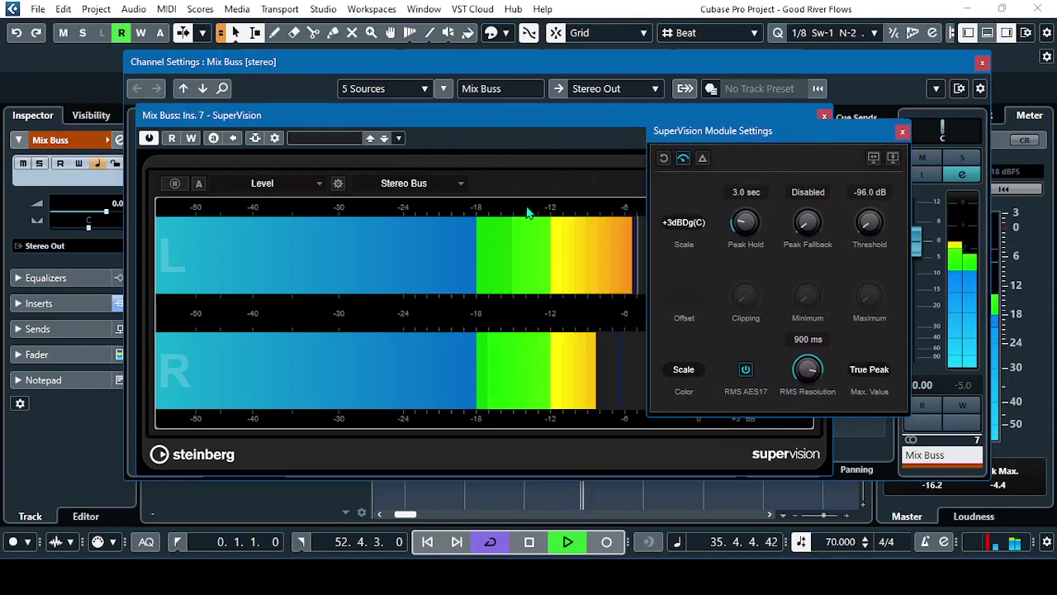
left_click(902, 131)
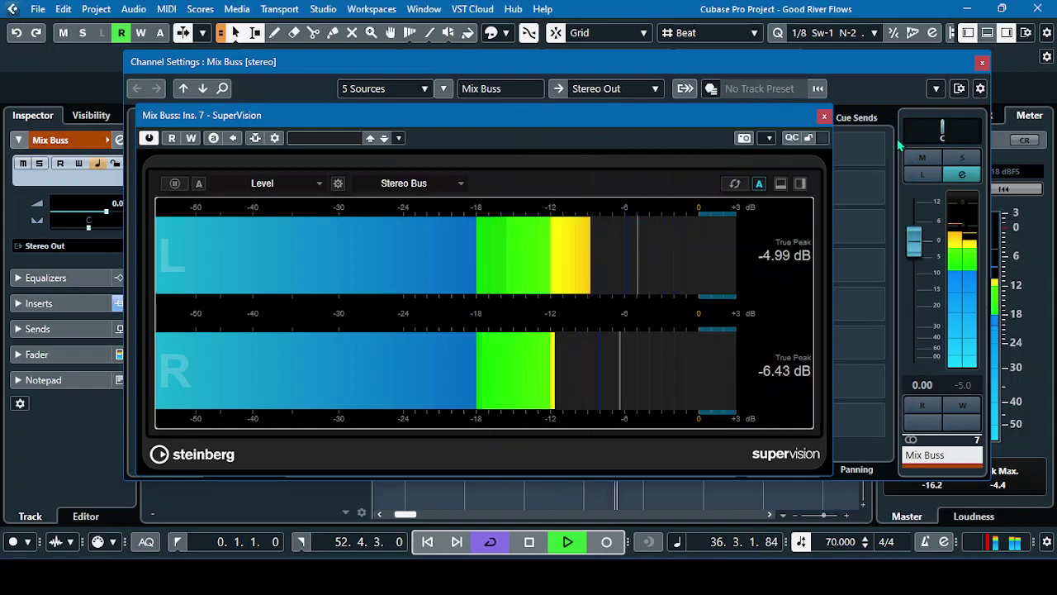
- Close the SuperVision plugin window and the Mix Buss channel settings
left_click(824, 116)
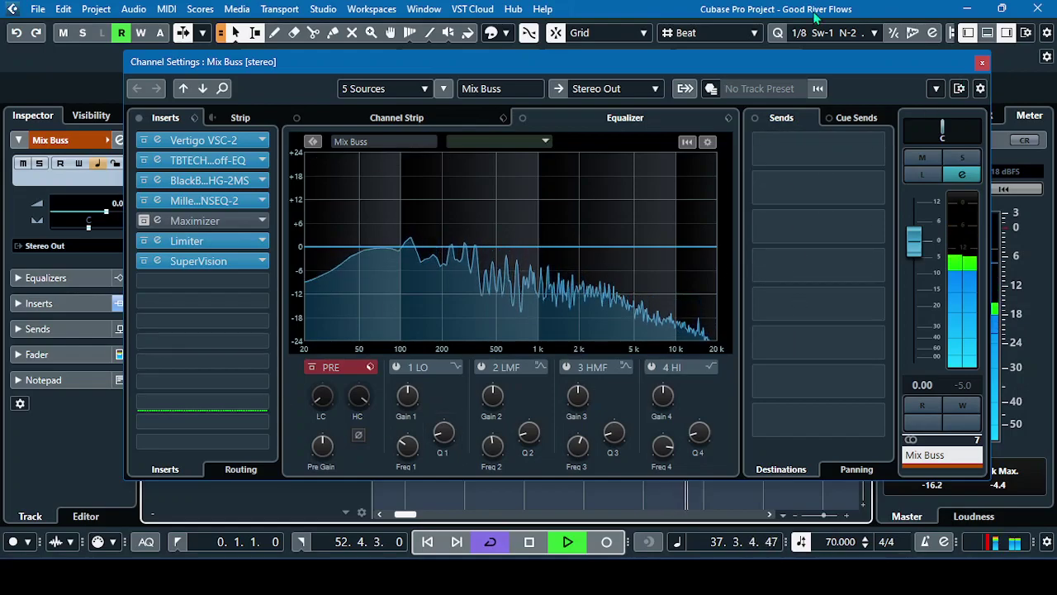
left_click_drag(822, 69, 770, 66)
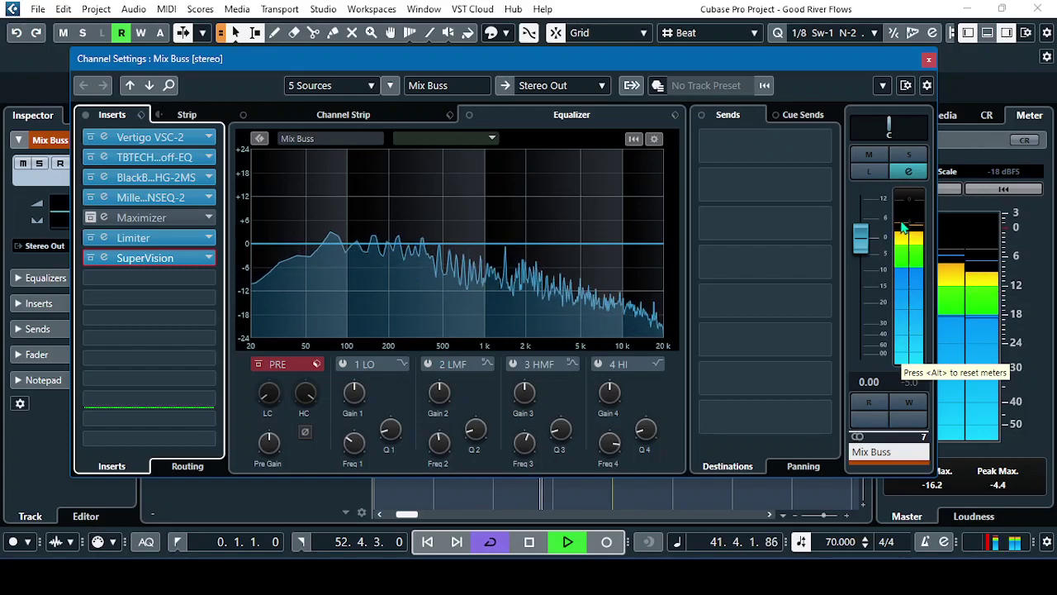
left_click(928, 59)
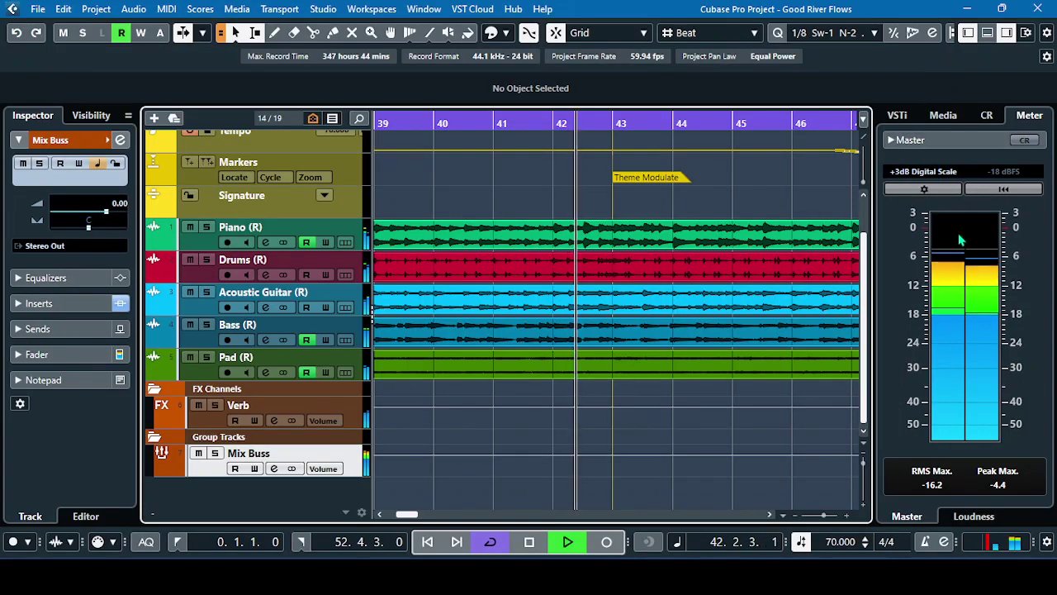
- Stop playback and return the project position to 0.1.1.0
left_click(530, 543)
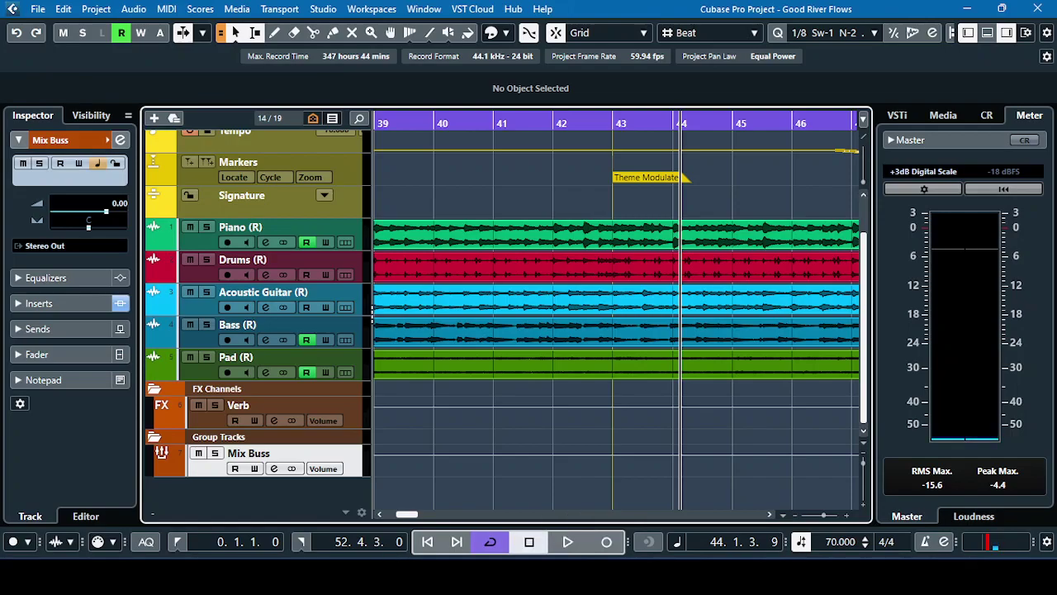
left_click(177, 543)
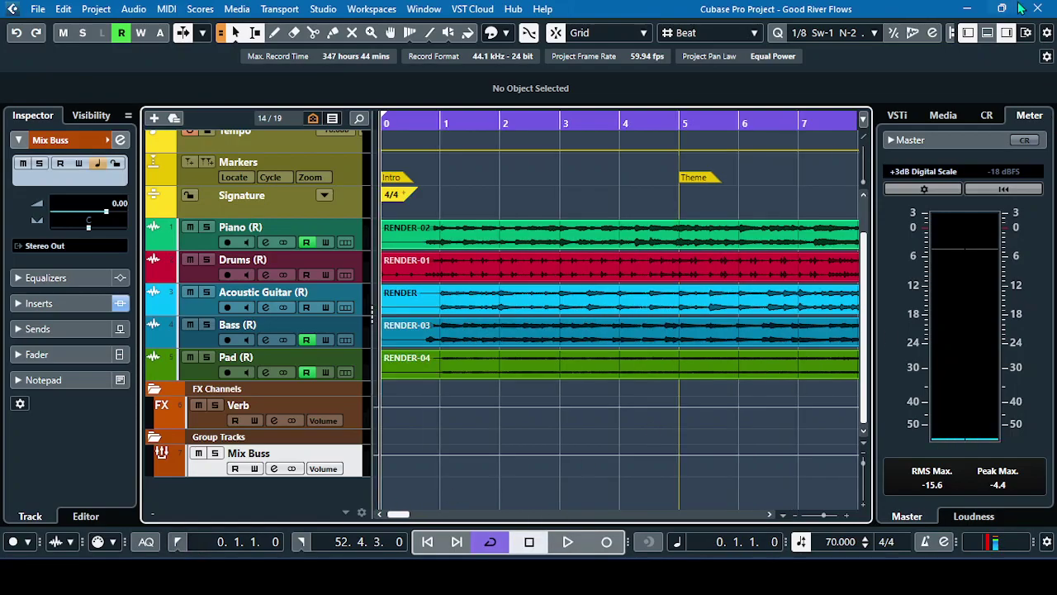